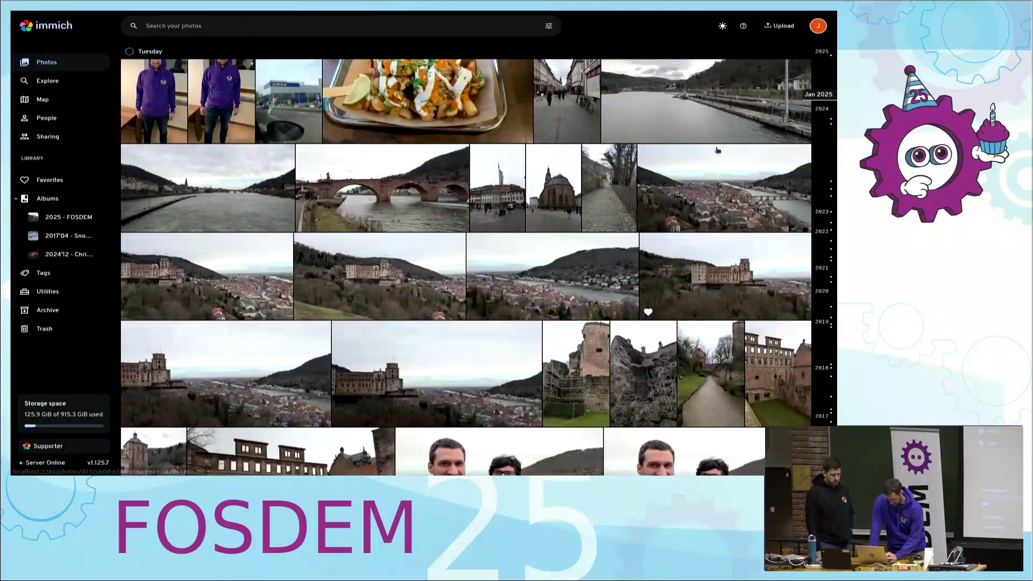
# Step: Tick Tuesday's wide hall photo as the range start, then scroll back up to the Today photo
pyautogui.scroll(-5, 616, 209)
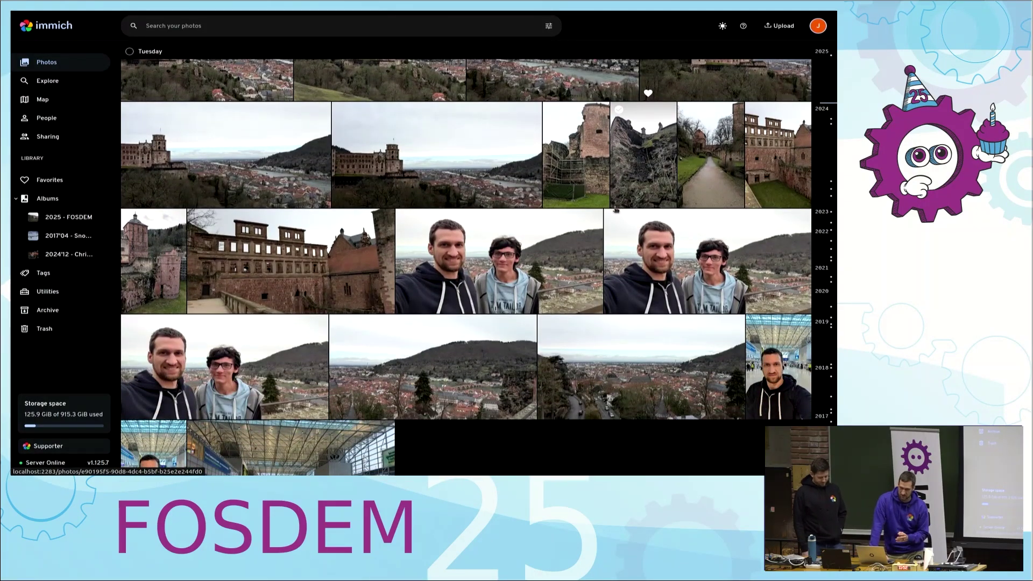
pyautogui.scroll(-3, 616, 209)
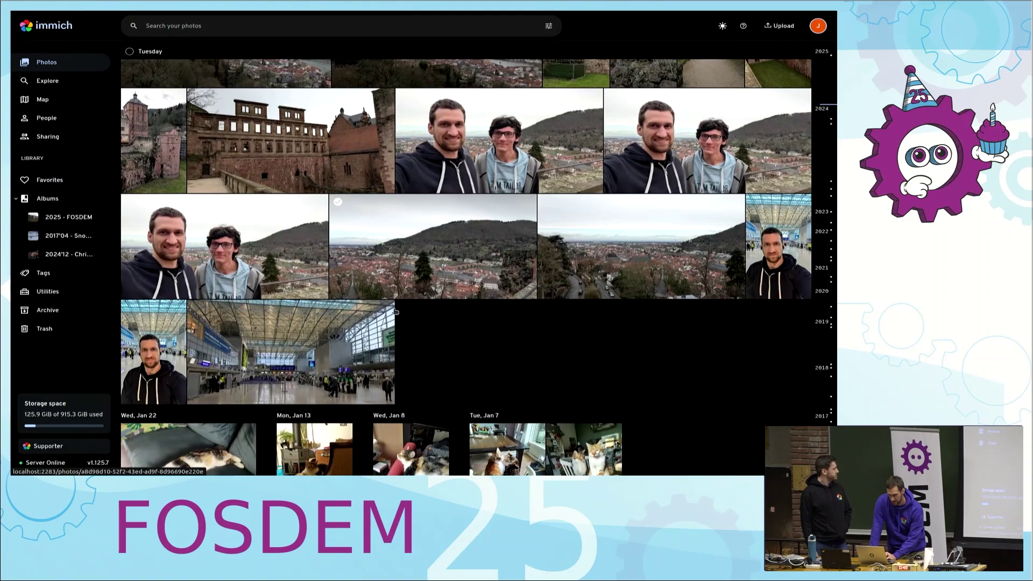
pyautogui.click(194, 307)
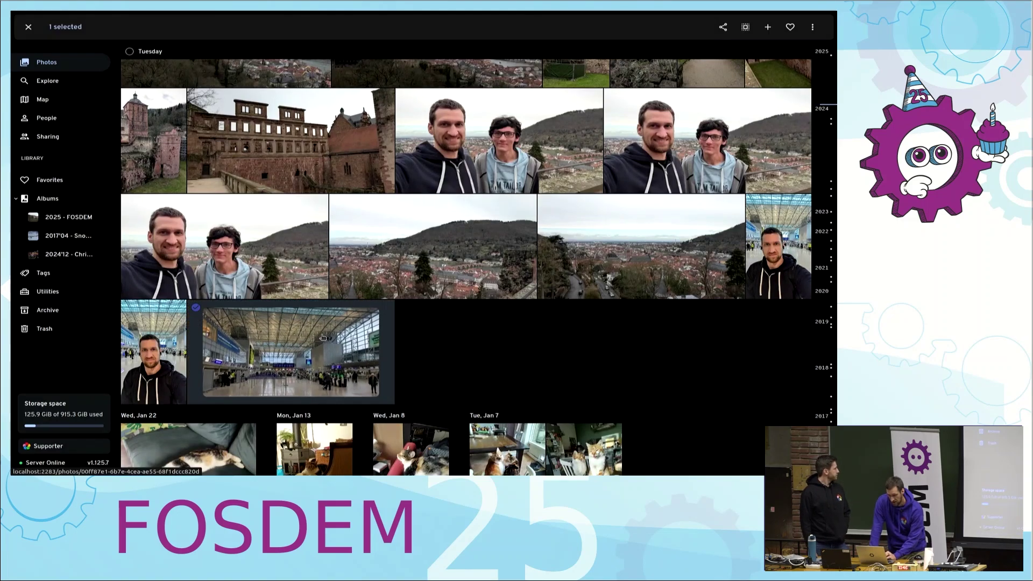
pyautogui.scroll(10, 440, 344)
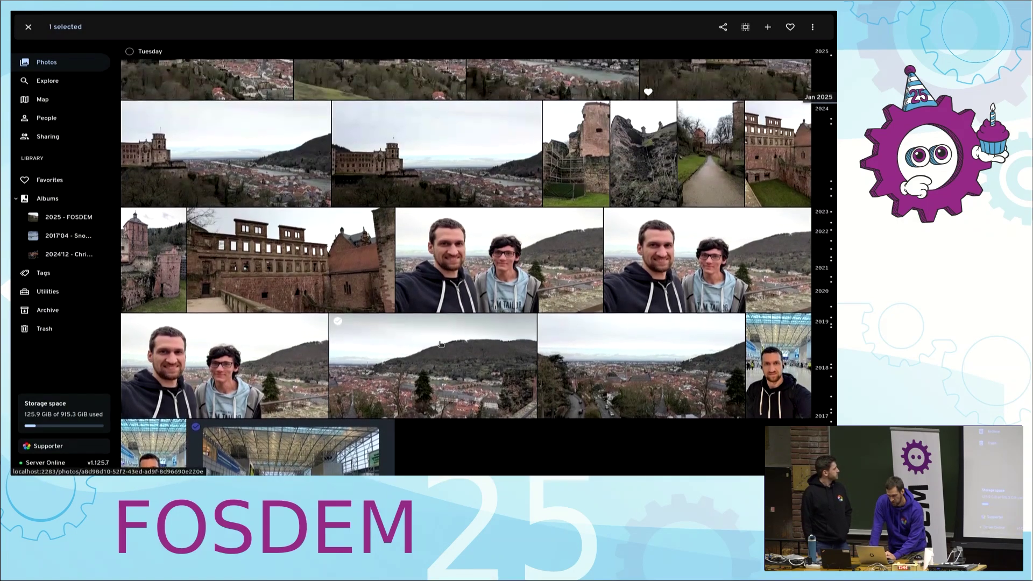
pyautogui.scroll(3, 440, 343)
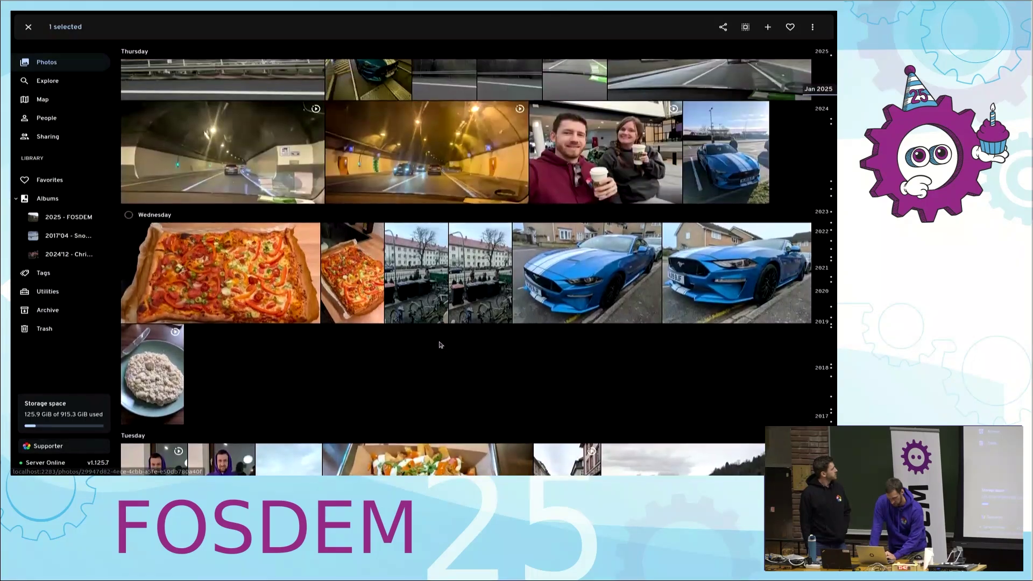
pyautogui.scroll(-5, 440, 344)
pyautogui.scroll(-2, 440, 343)
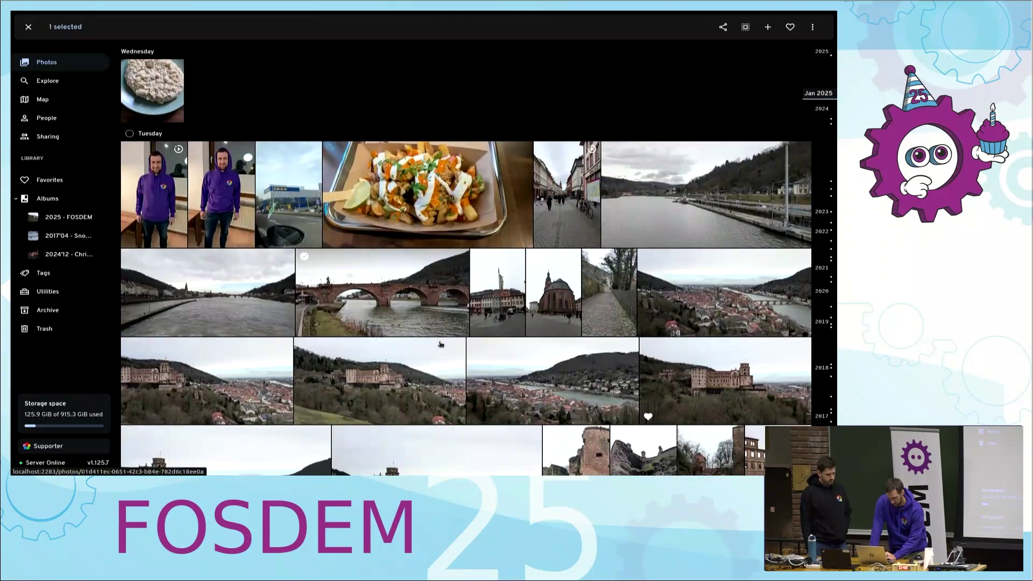
pyautogui.scroll(-3, 440, 343)
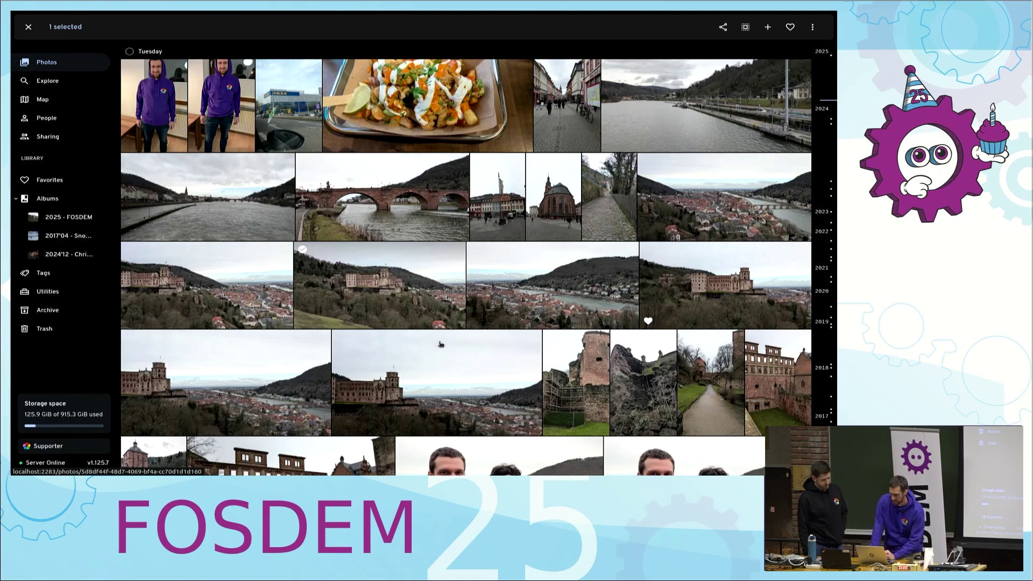
pyautogui.scroll(7, 440, 345)
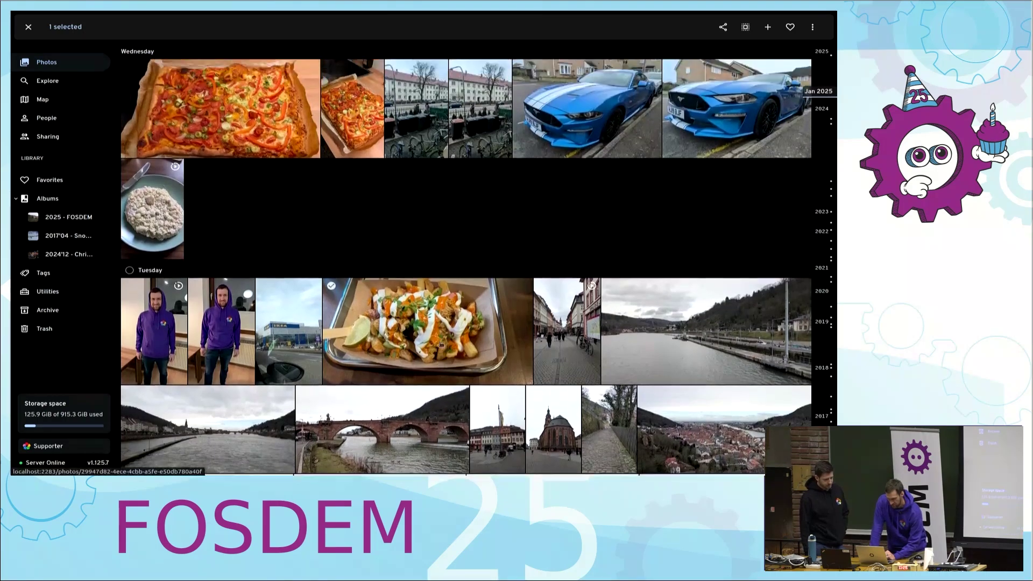
pyautogui.scroll(8, 440, 344)
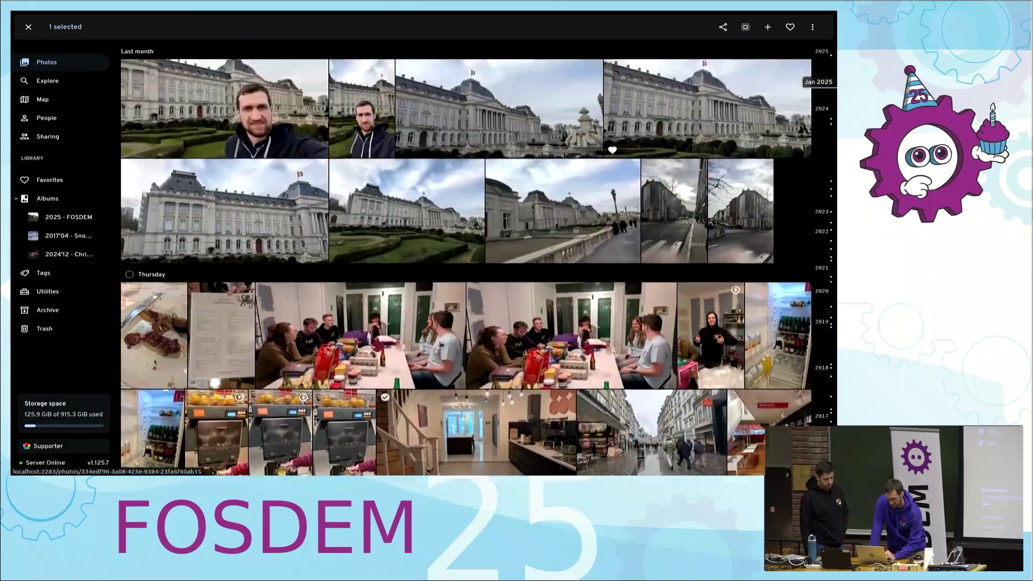
pyautogui.scroll(10, 440, 344)
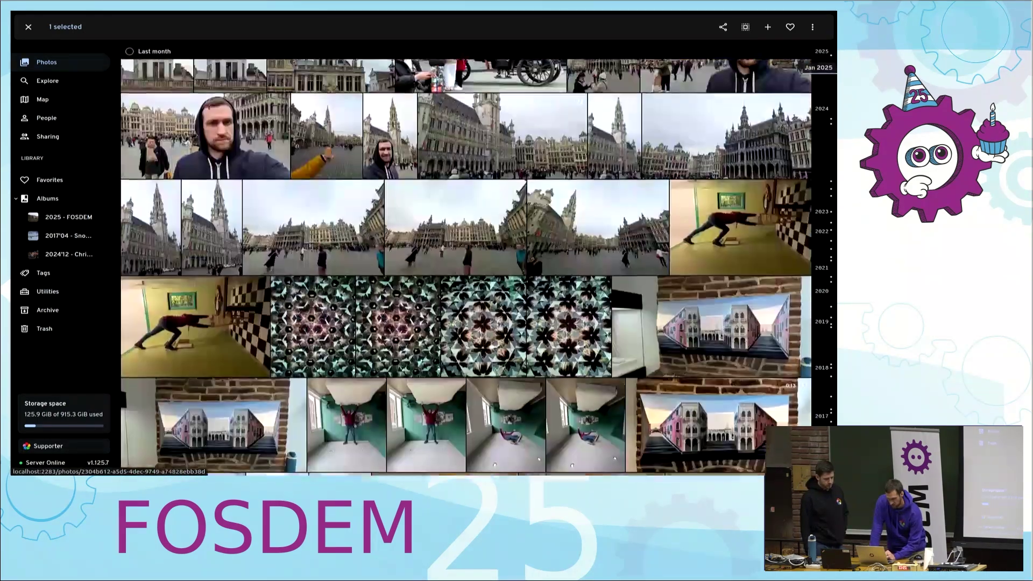
pyautogui.scroll(10, 440, 344)
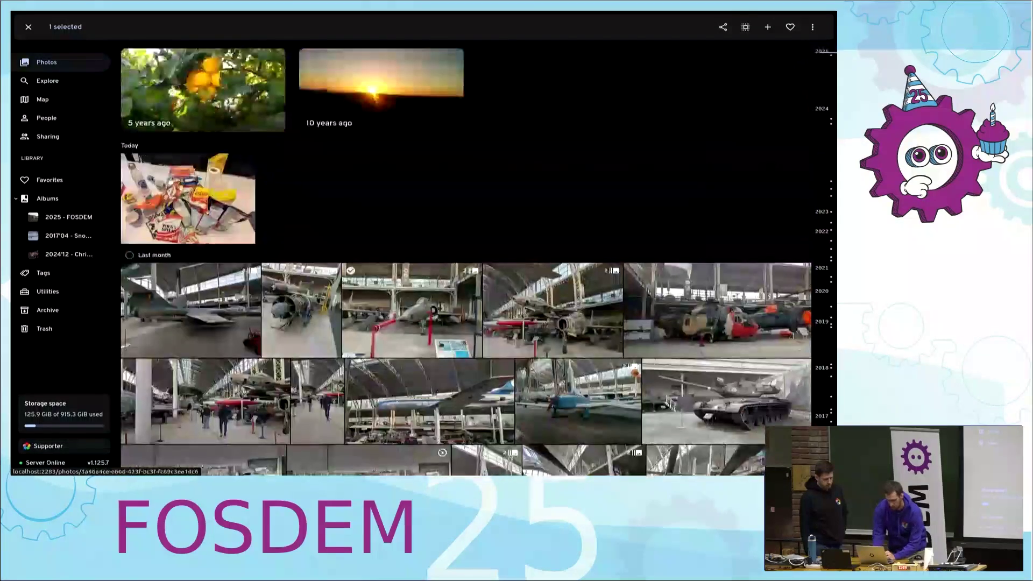
# Step: Shift-select all 226 photos through Today, add them to new album '2025 - FOSDEM 2', and open it
pyautogui.press('shift')
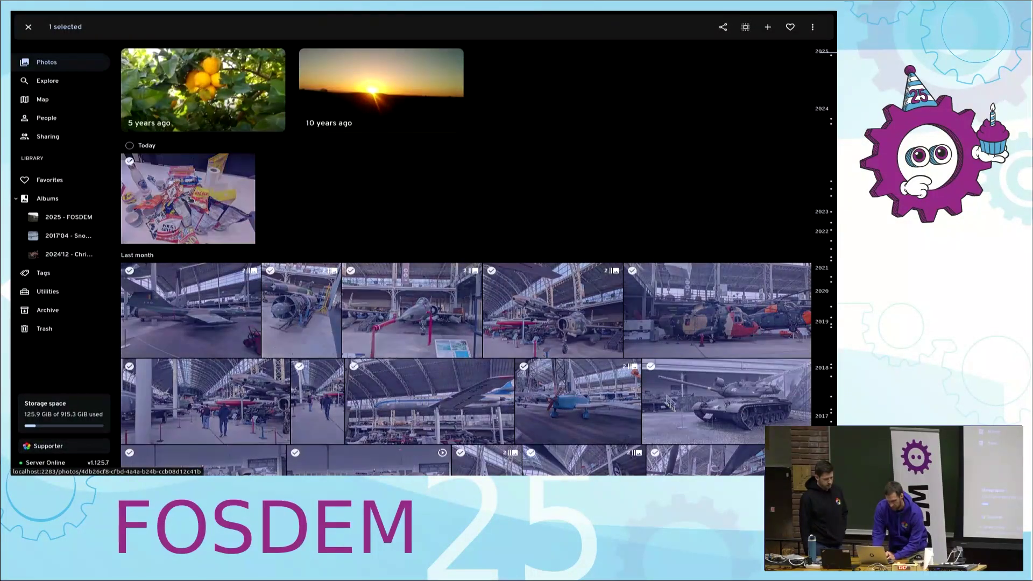
pyautogui.keyDown('shift'); pyautogui.click(189, 199); pyautogui.keyUp('shift')
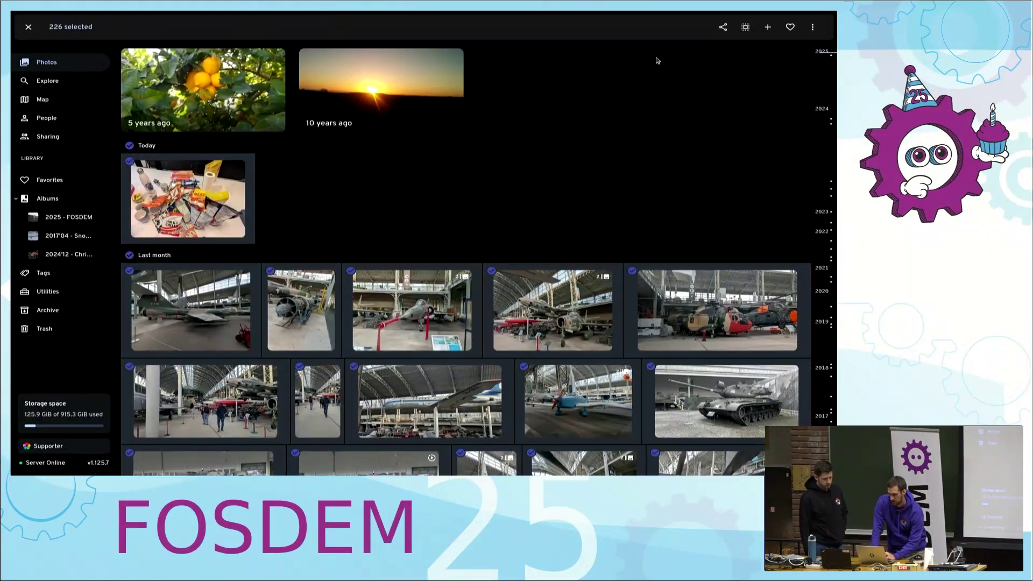
pyautogui.click(767, 27)
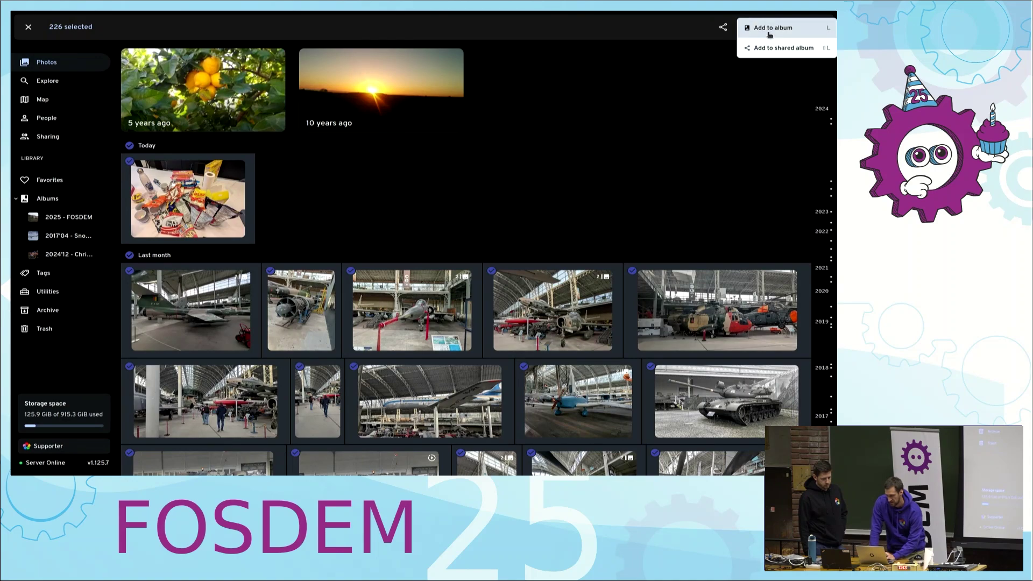
pyautogui.click(775, 27)
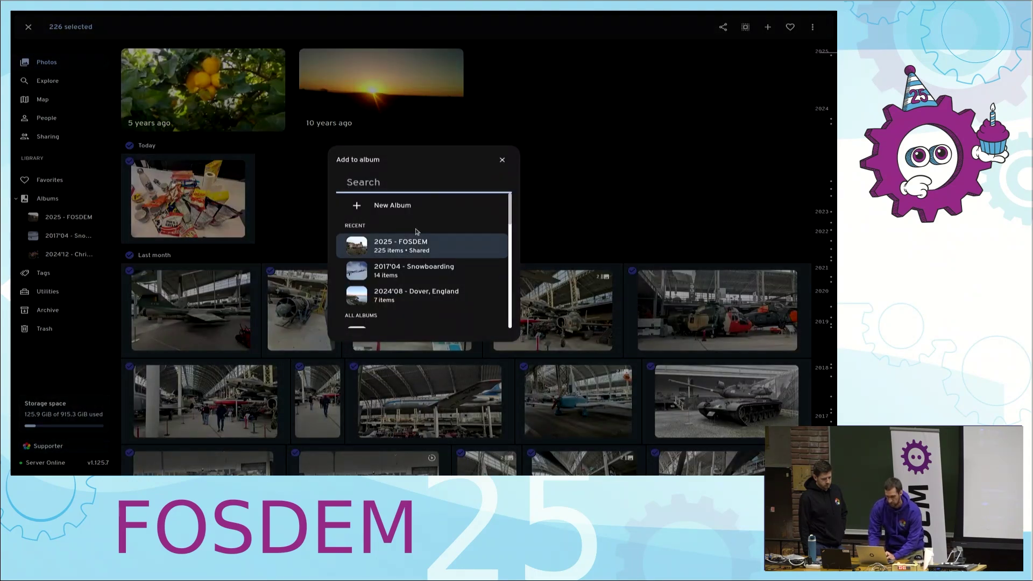
pyautogui.write('2025 - Fos')
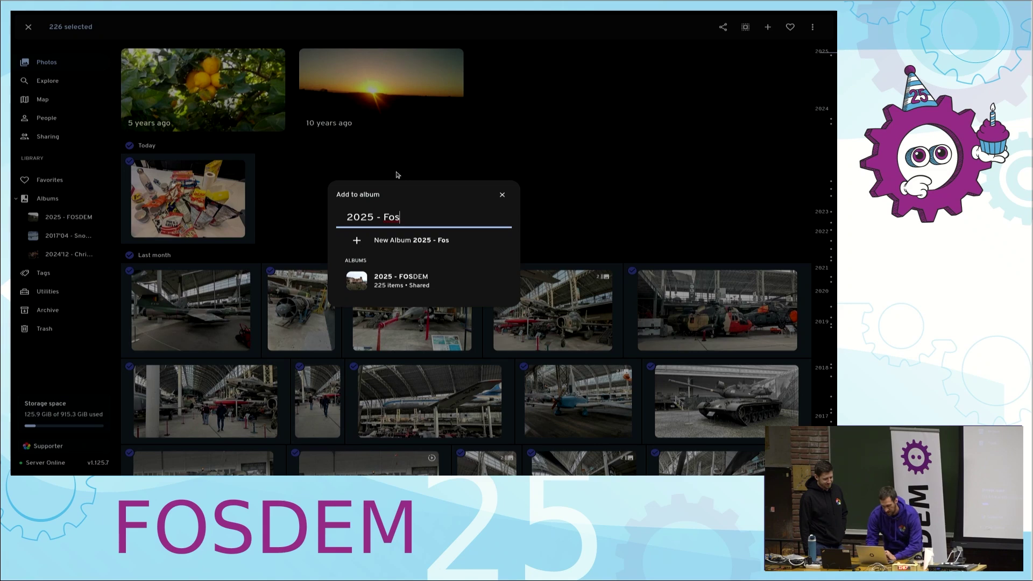
pyautogui.write('SDEM 2')
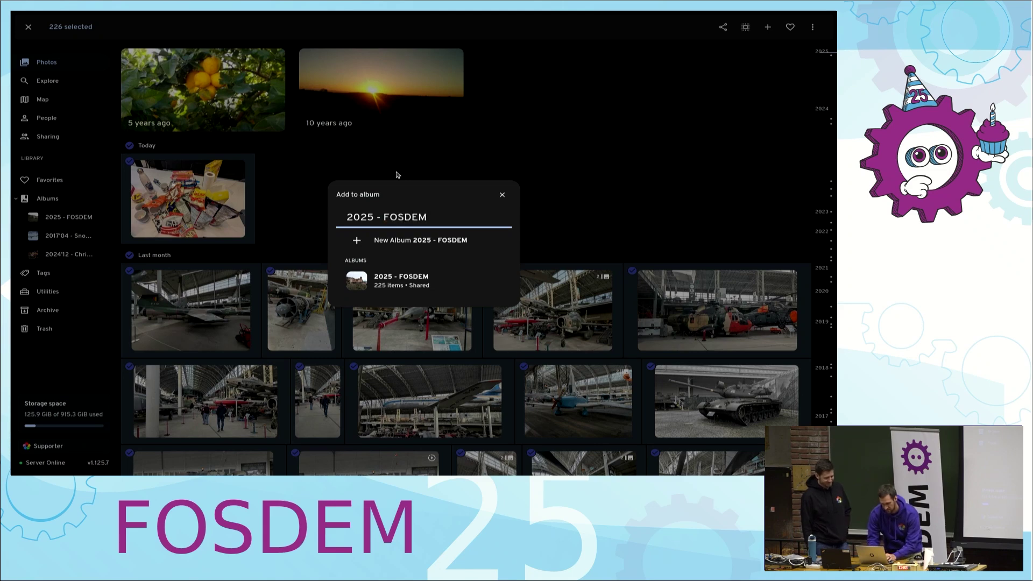
pyautogui.click(405, 251)
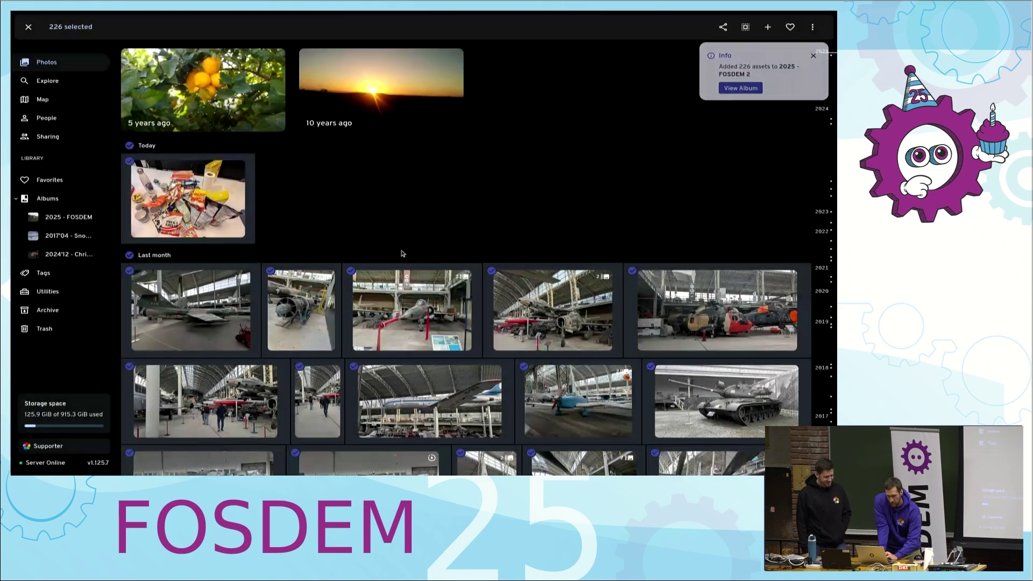
pyautogui.click(740, 88)
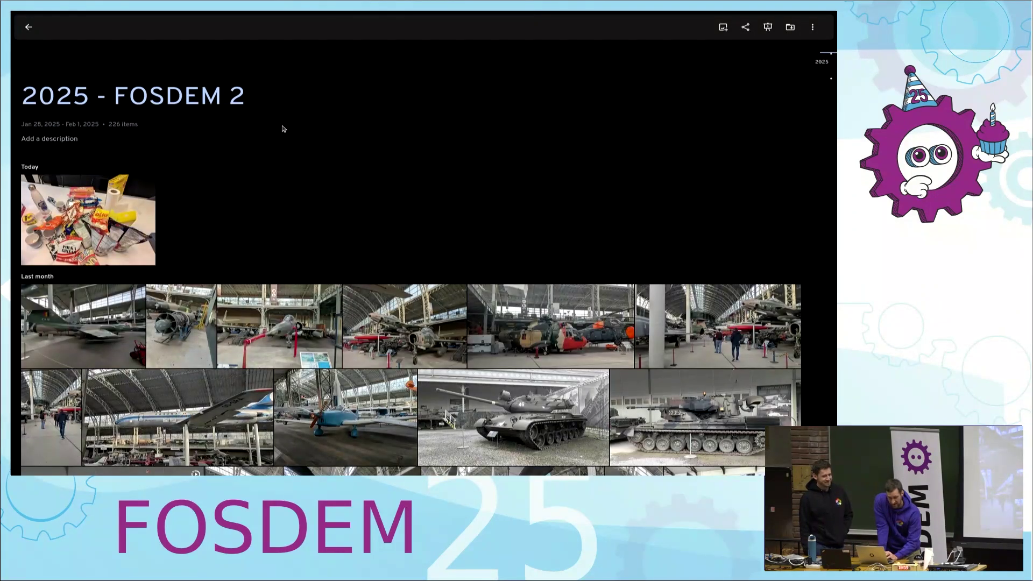
# Step: Invite both suggested users to the '2025 - FOSDEM 2' album as editors
pyautogui.click(254, 97)
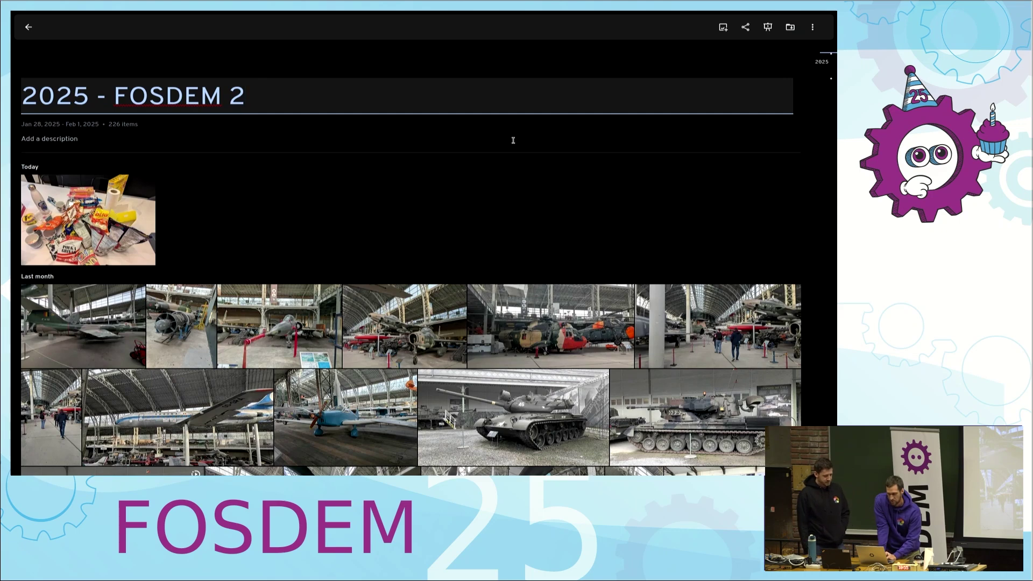
pyautogui.click(745, 27)
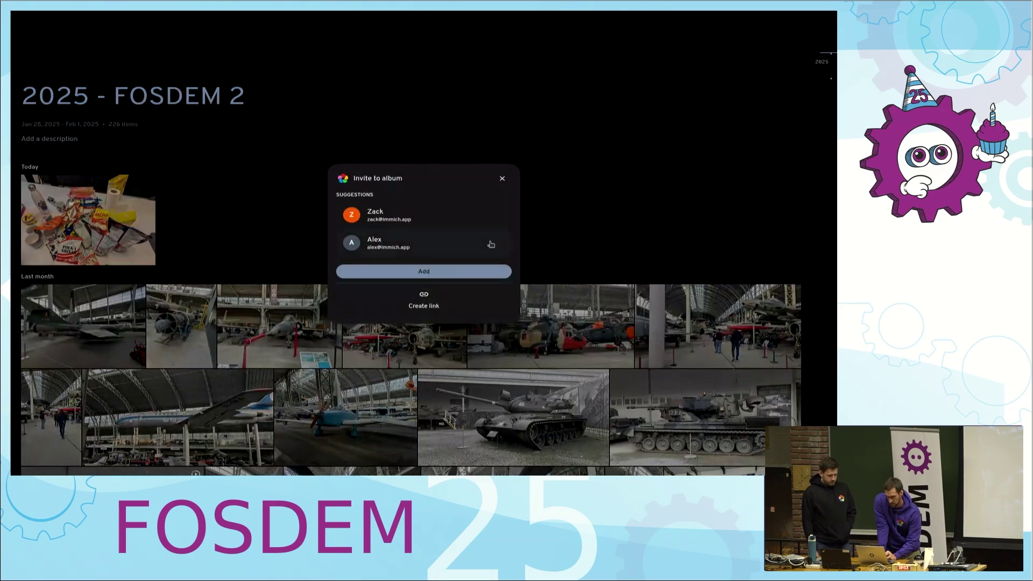
pyautogui.click(449, 217)
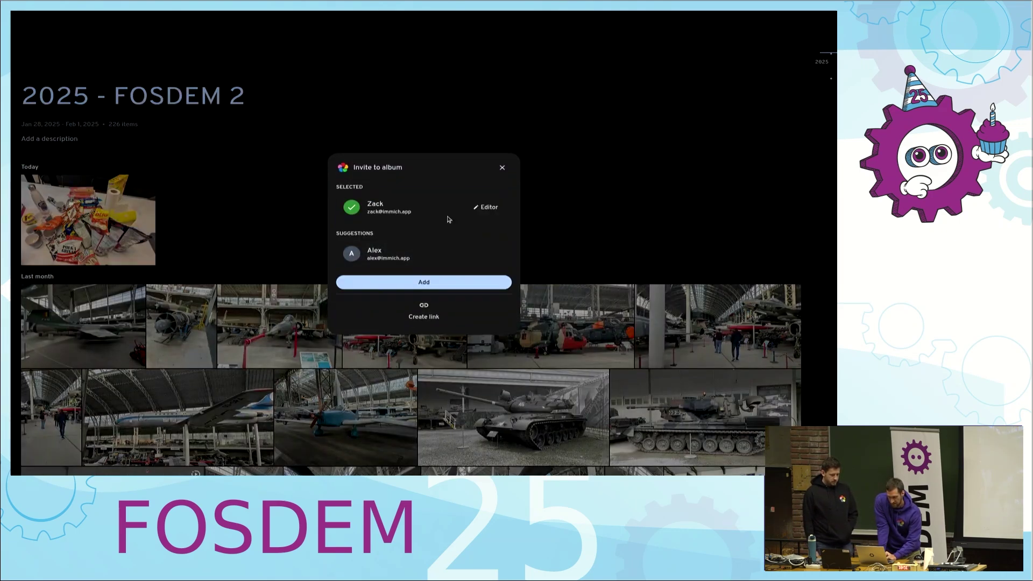
pyautogui.click(432, 246)
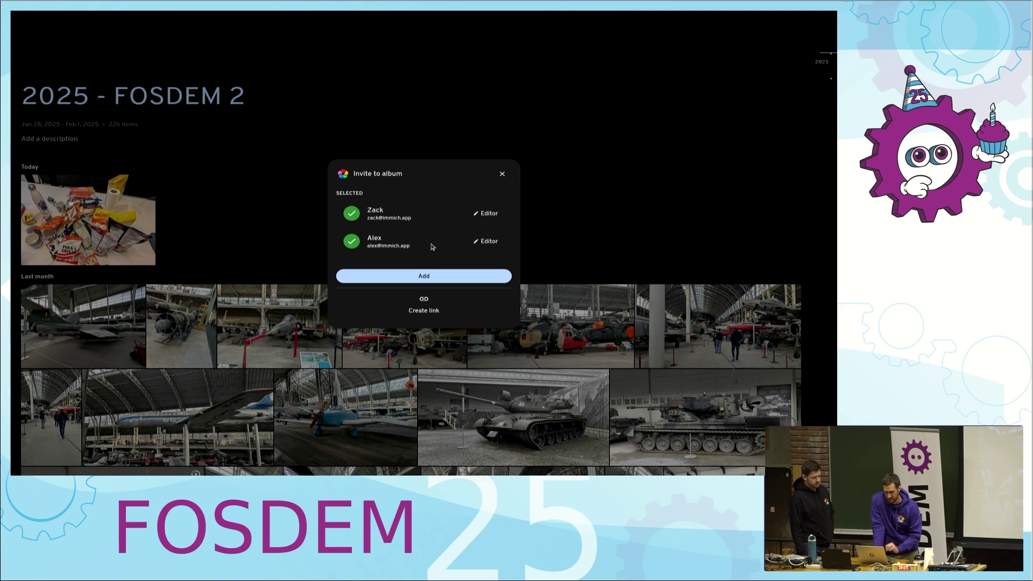
pyautogui.click(415, 277)
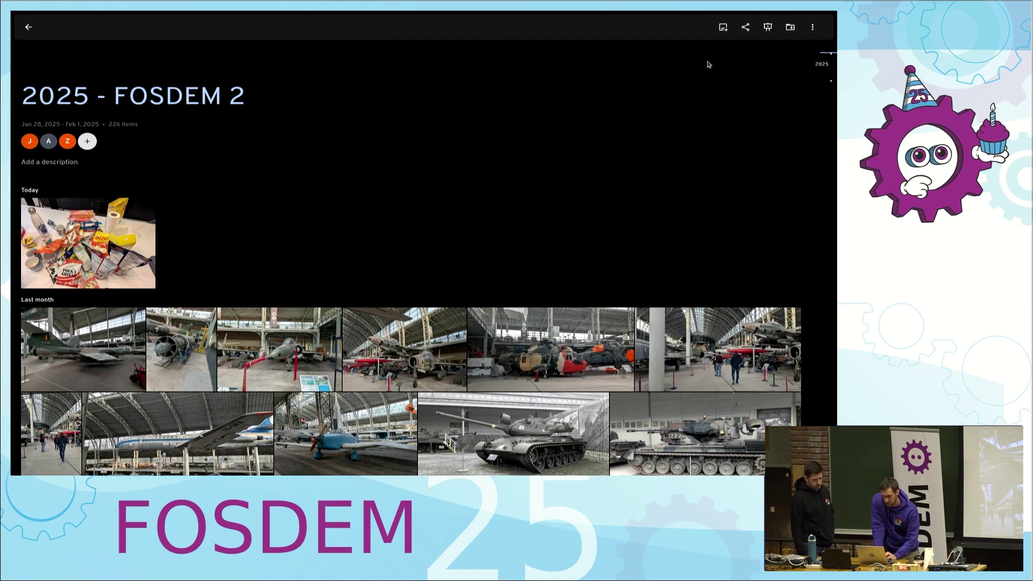
# Step: Create a public share link with default options, copy it, and paste it into a new incognito window
pyautogui.click(744, 28)
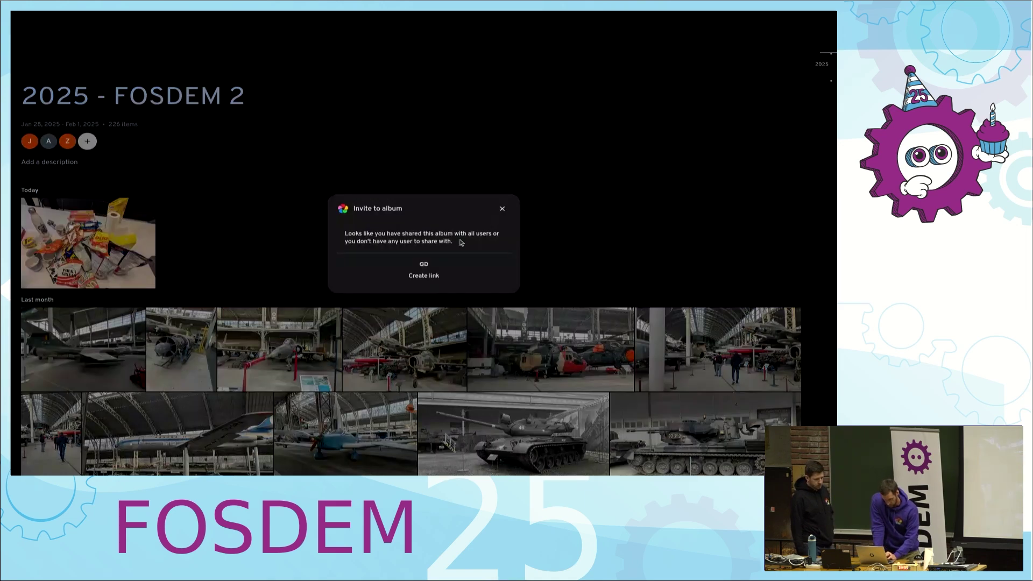
pyautogui.click(424, 269)
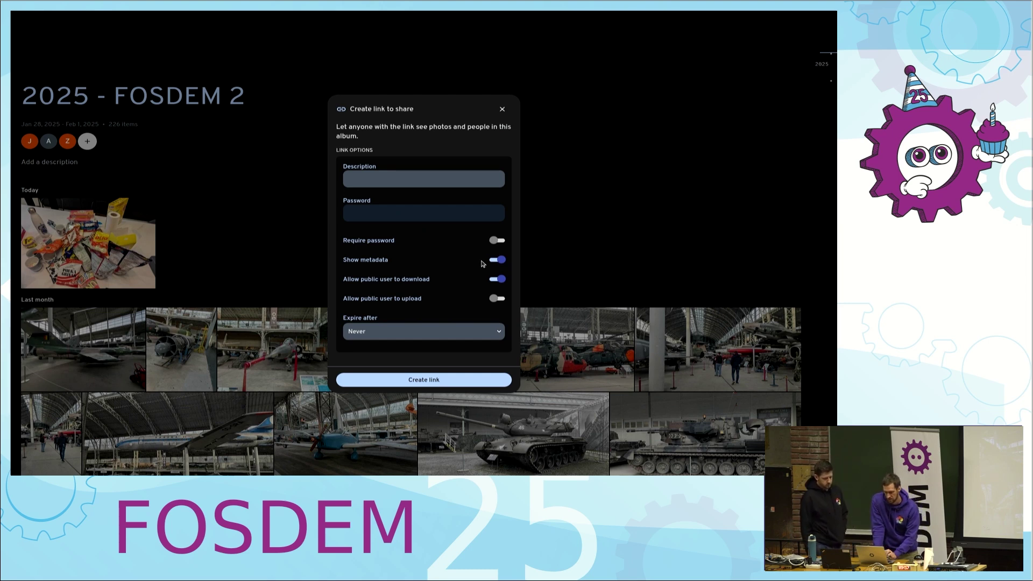
pyautogui.click(429, 379)
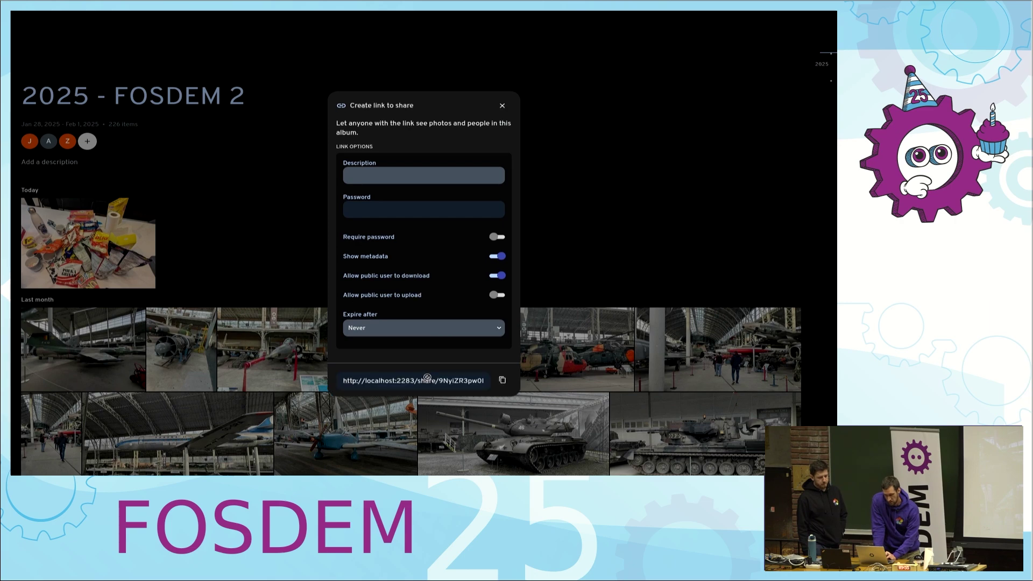
pyautogui.click(500, 378)
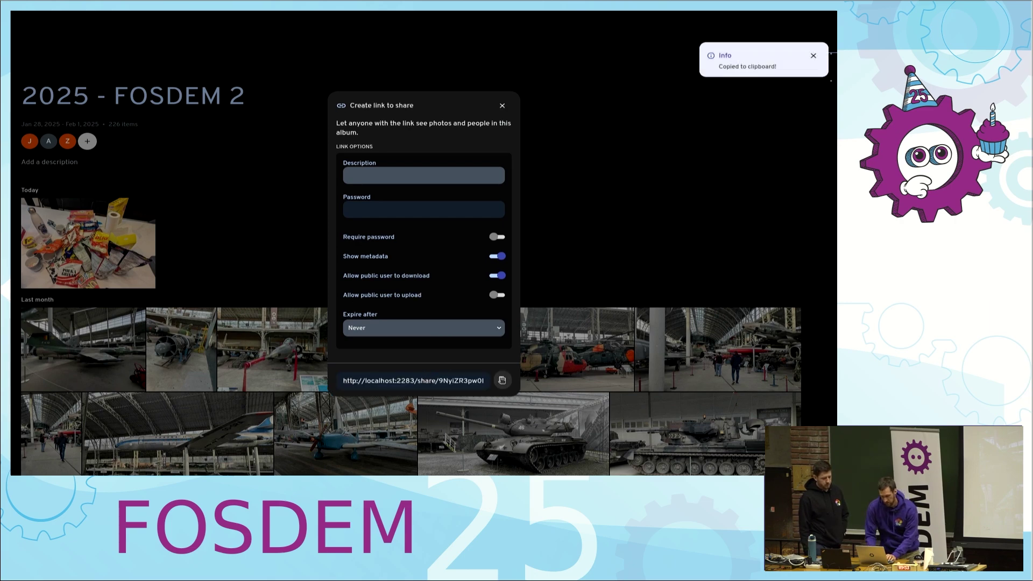
pyautogui.hotkey('ctrl', 'shift', 'n')
pyautogui.hotkey('ctrl', 'v')
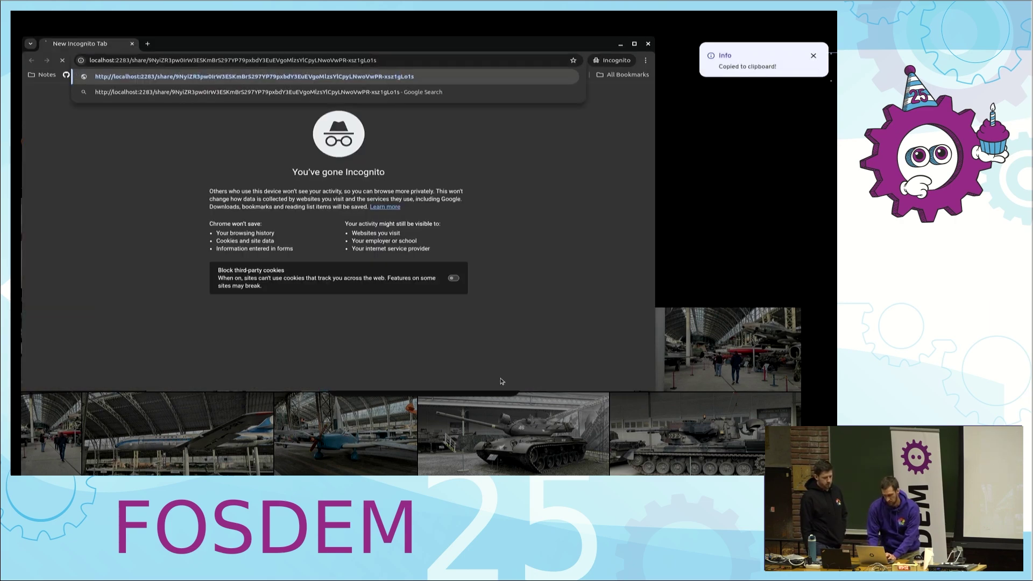
# Step: Load the shared link to browse the album's 226 photos, then close the preview and share dialog
pyautogui.press('Return')
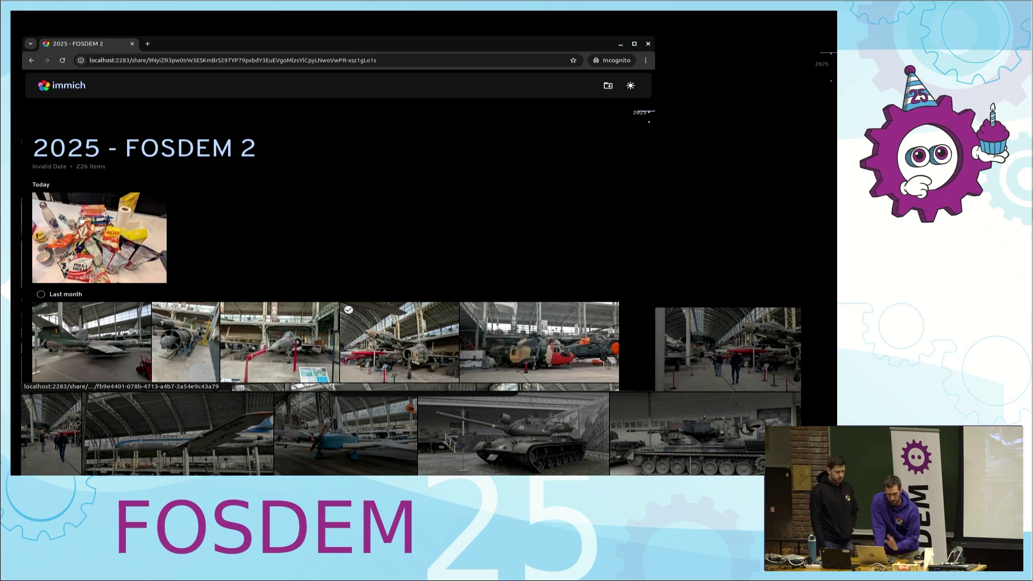
pyautogui.scroll(-2, 393, 323)
pyautogui.scroll(-15, 393, 324)
pyautogui.scroll(-10, 533, 291)
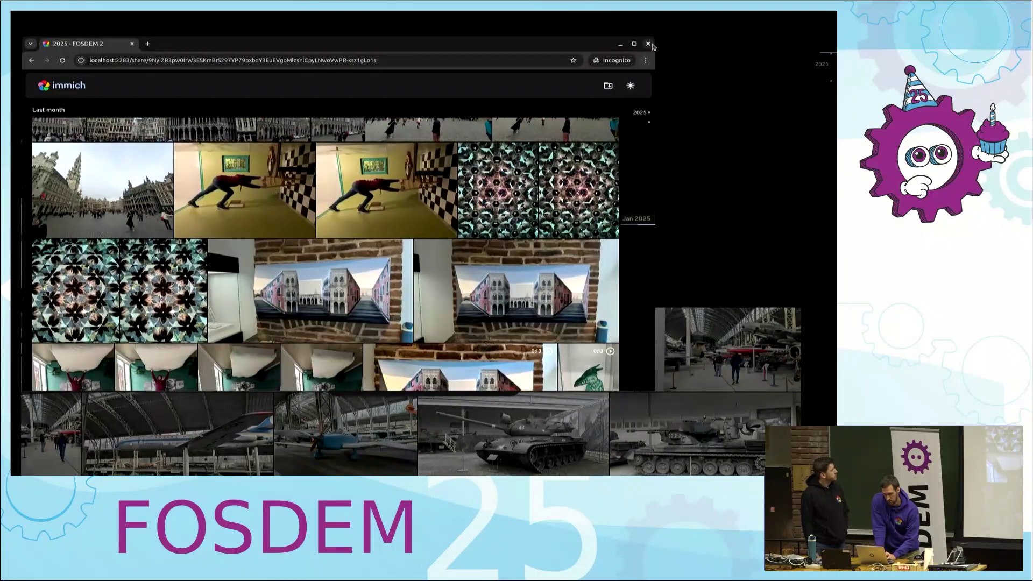
pyautogui.click(648, 45)
pyautogui.click(502, 105)
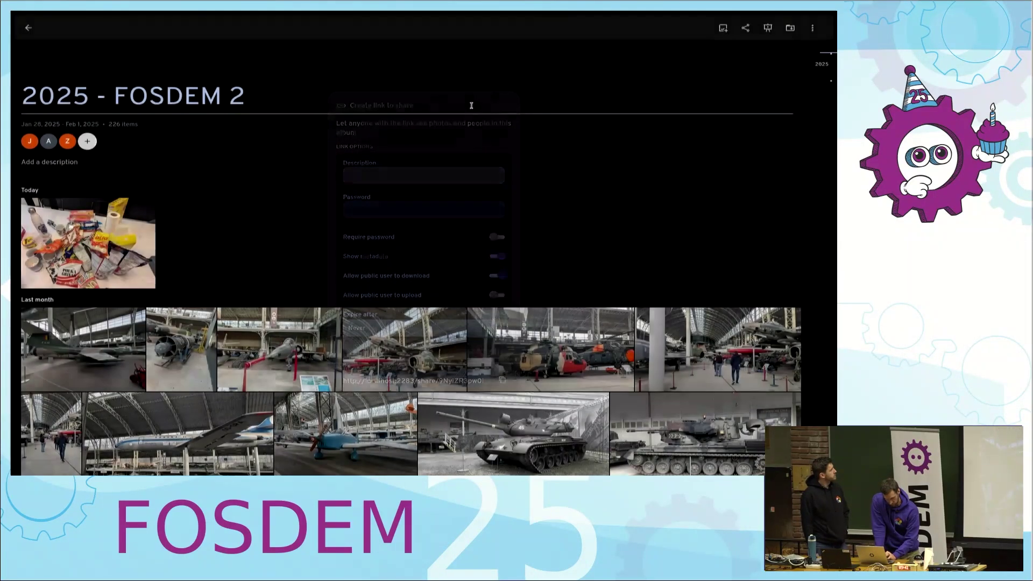
# Step: Open the Map page and zoom into western Europe near Paris until clusters split by city
pyautogui.click(28, 27)
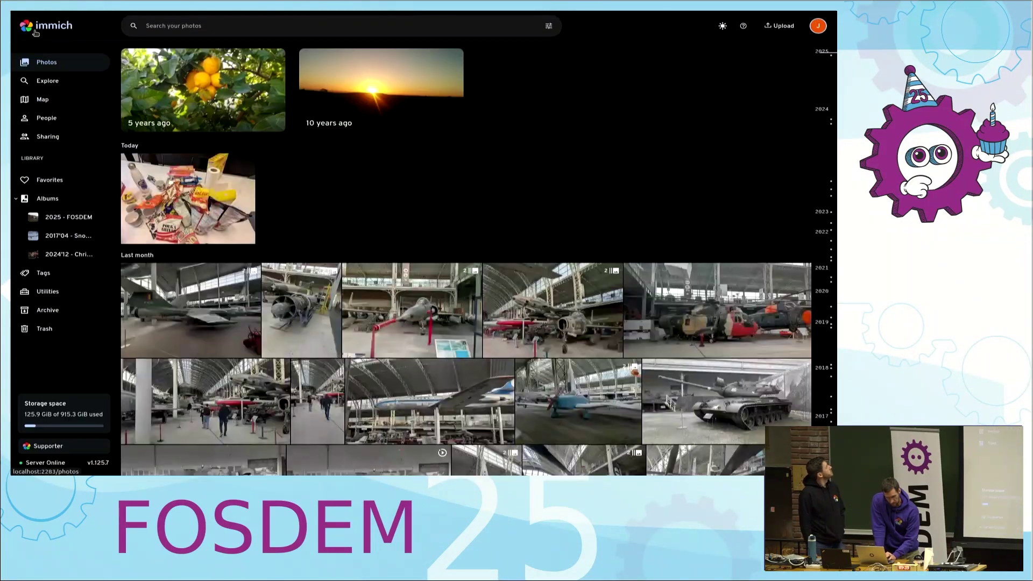
pyautogui.click(63, 97)
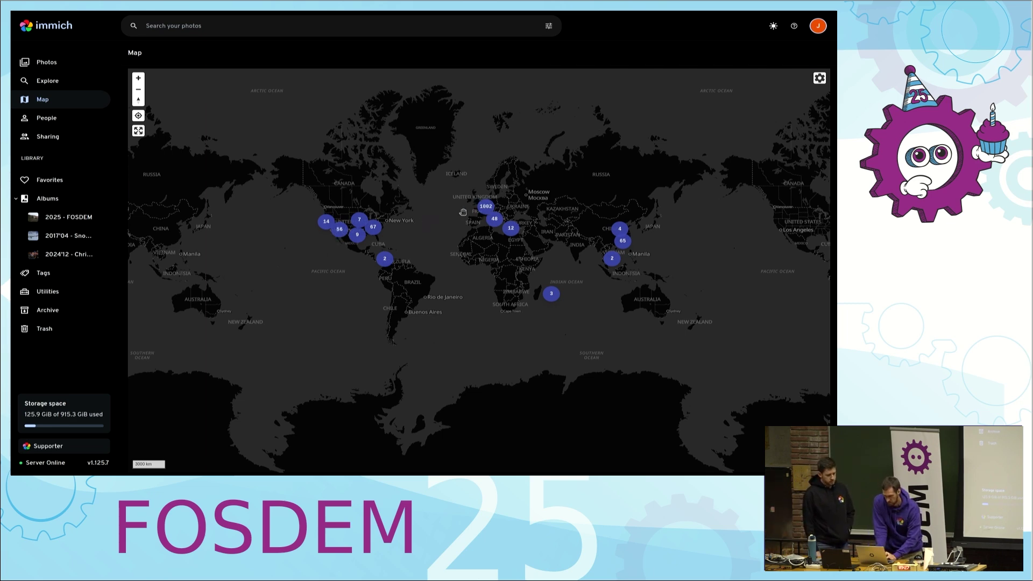
pyautogui.scroll(3, 487, 215)
pyautogui.scroll(2, 495, 224)
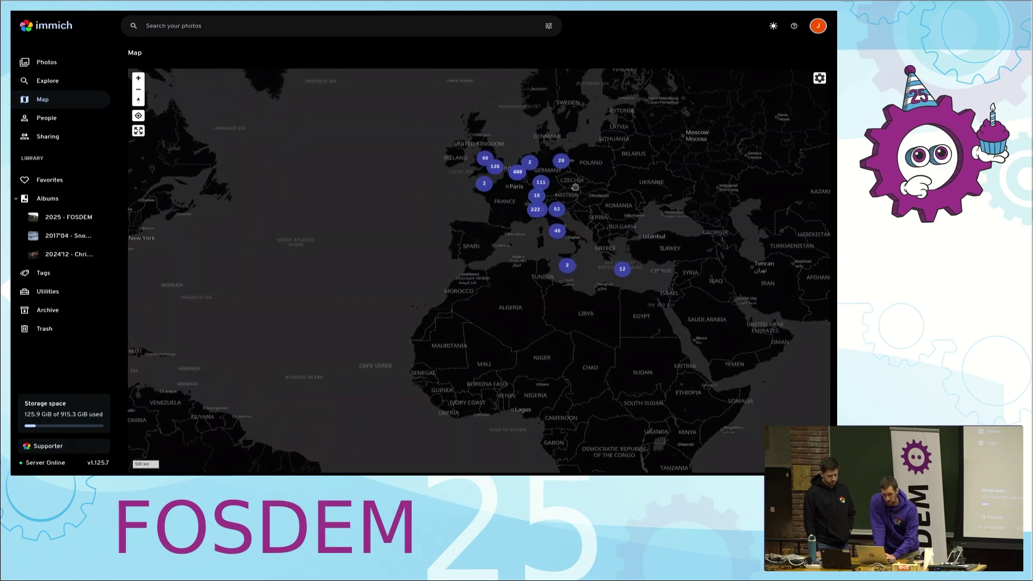
pyautogui.scroll(1, 570, 188)
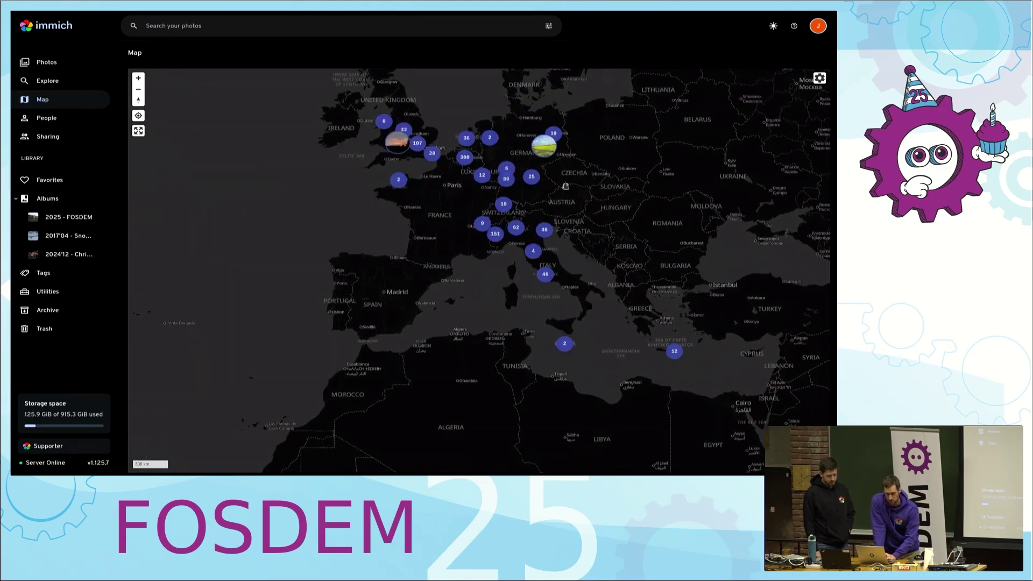
pyautogui.moveTo(564, 186); pyautogui.dragTo(537, 242)
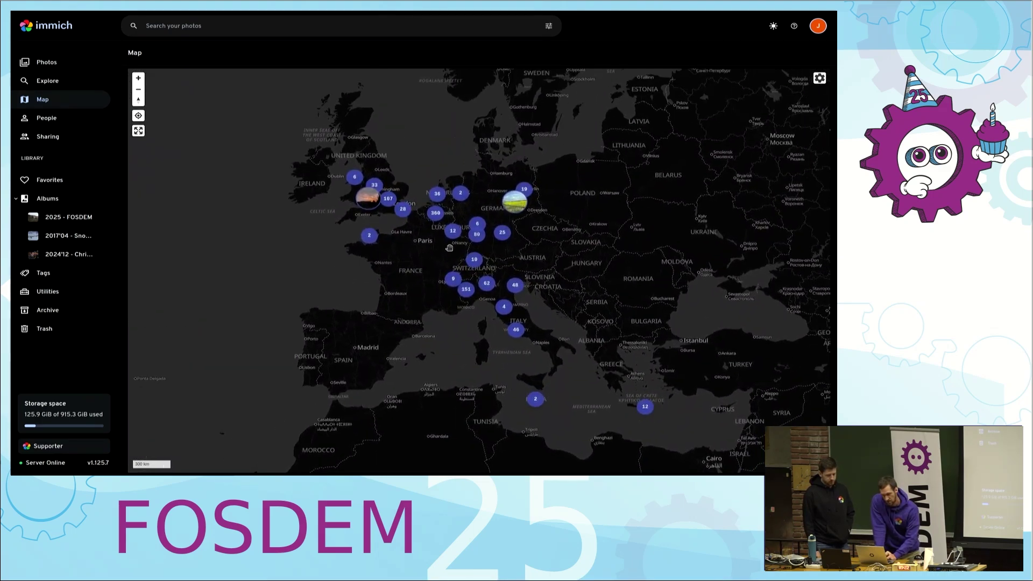
pyautogui.scroll(3, 442, 251)
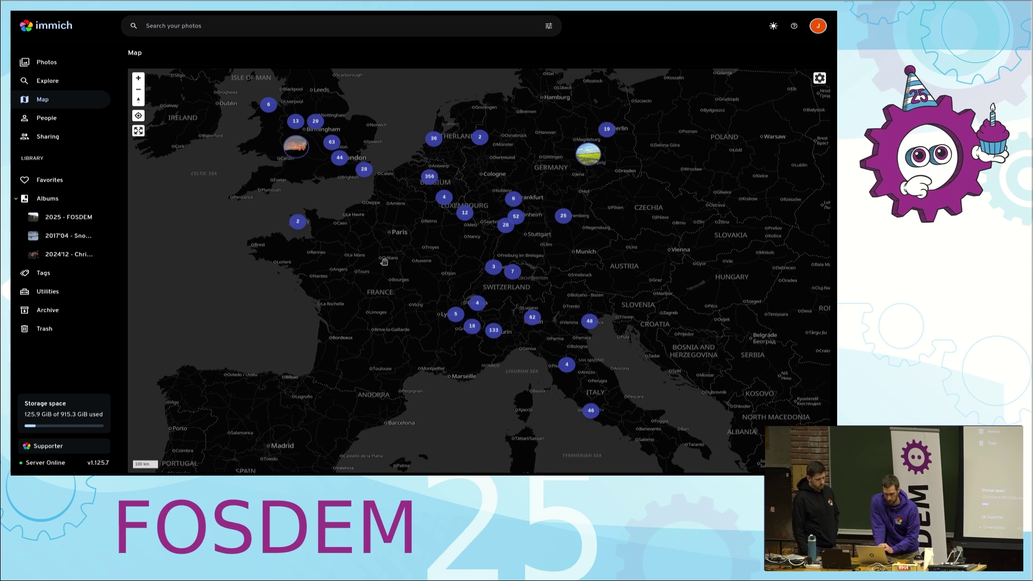
# Step: Open the first recognised person's 133 photos and view the blue-jacket chessboard-room photo's details
pyautogui.click(88, 118)
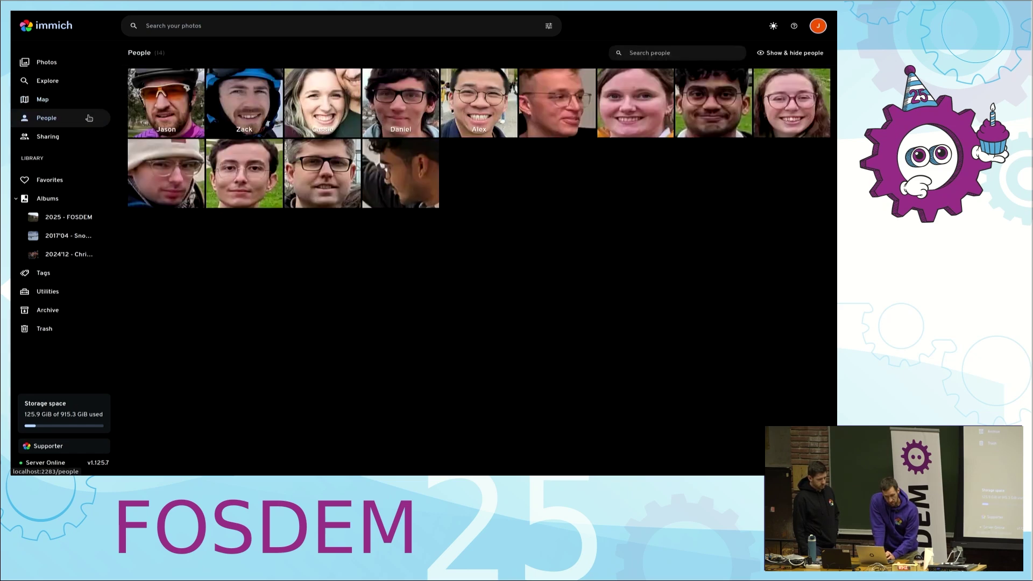
pyautogui.click(166, 96)
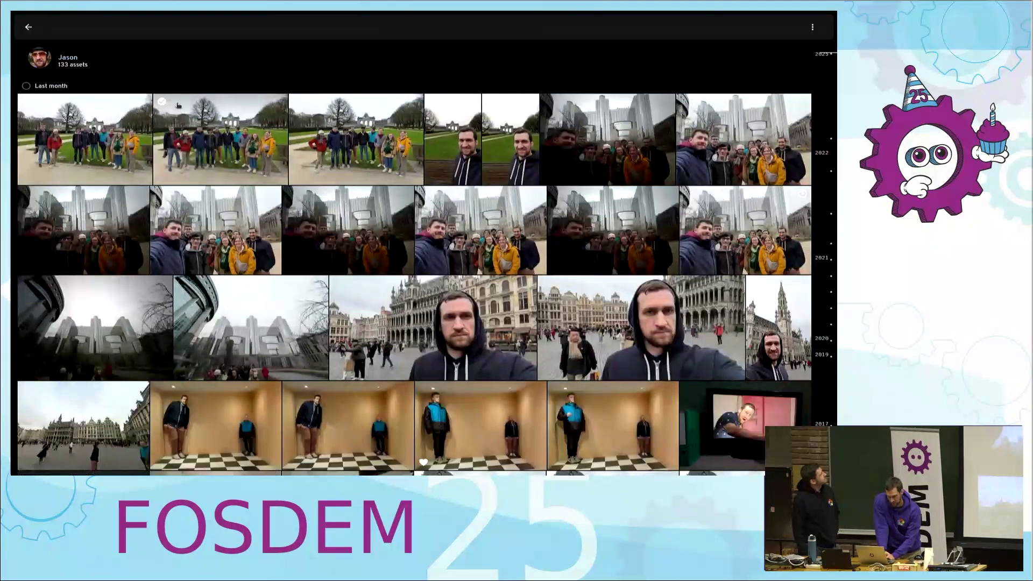
pyautogui.scroll(-5, 304, 190)
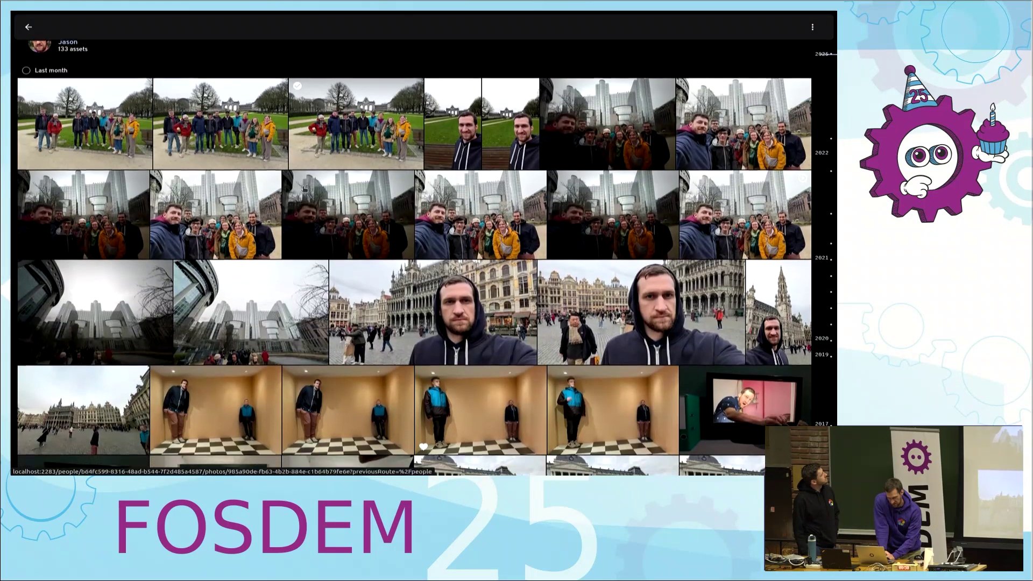
pyautogui.scroll(-1, 304, 189)
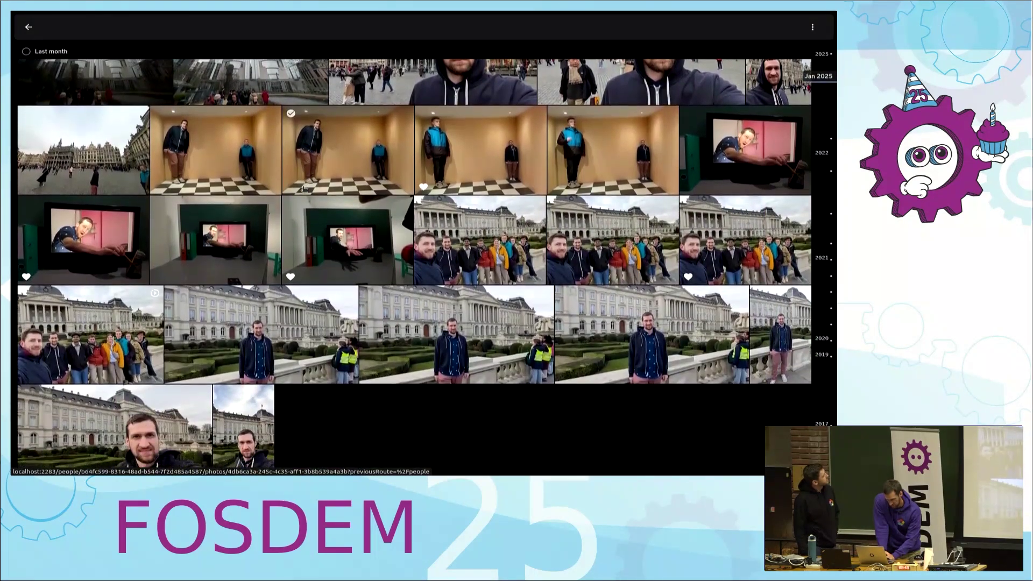
pyautogui.click(510, 161)
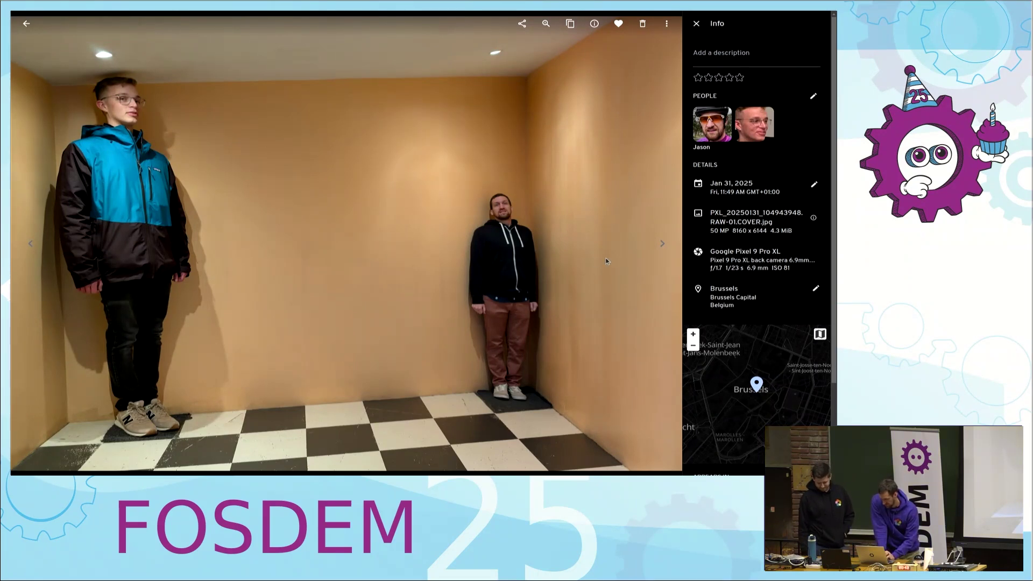
# Step: Rate the chessboard-room photo five stars, browse existing tags without adding one, and close the viewer
pyautogui.click(741, 78)
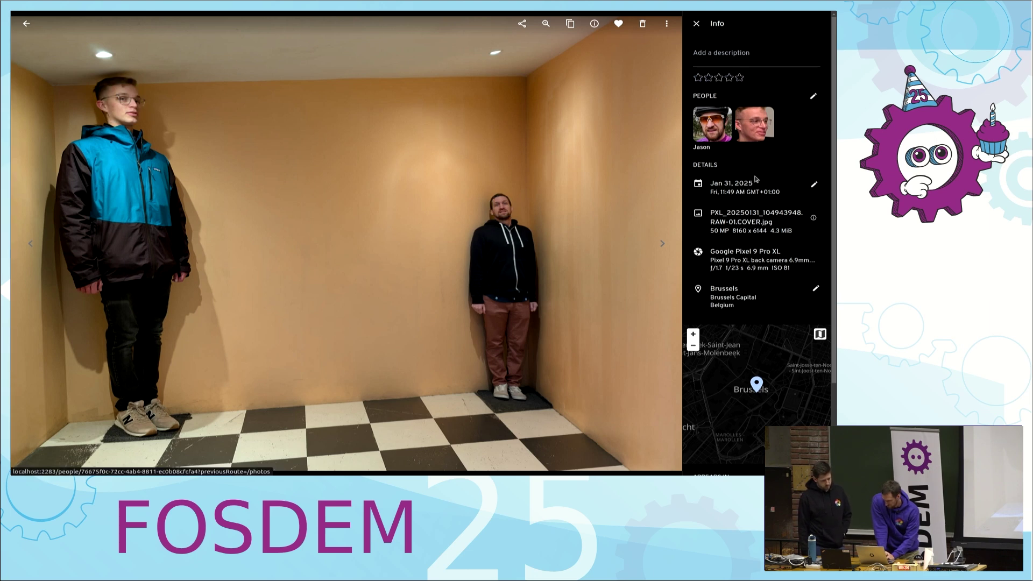
pyautogui.scroll(-2, 741, 425)
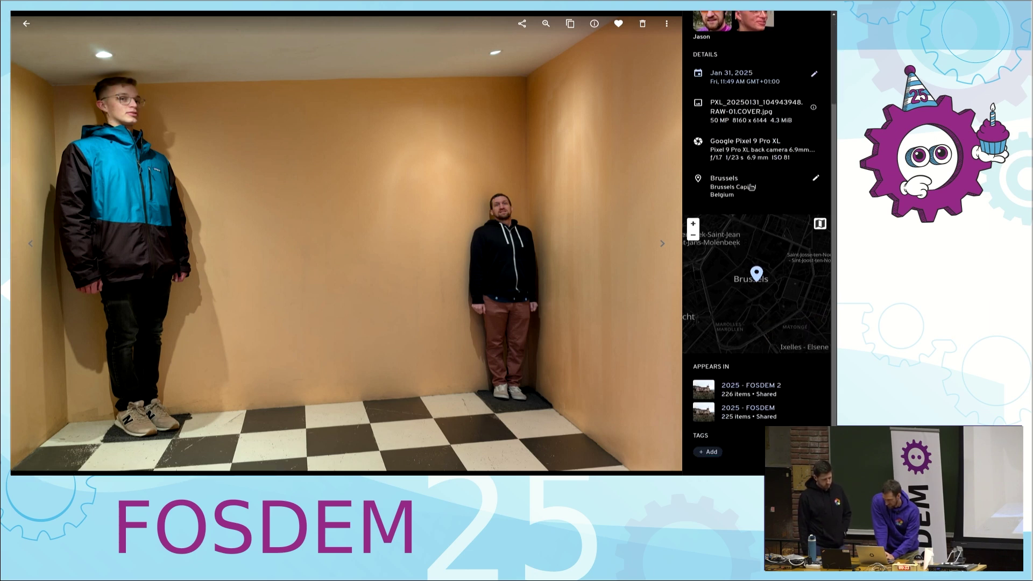
pyautogui.click(709, 452)
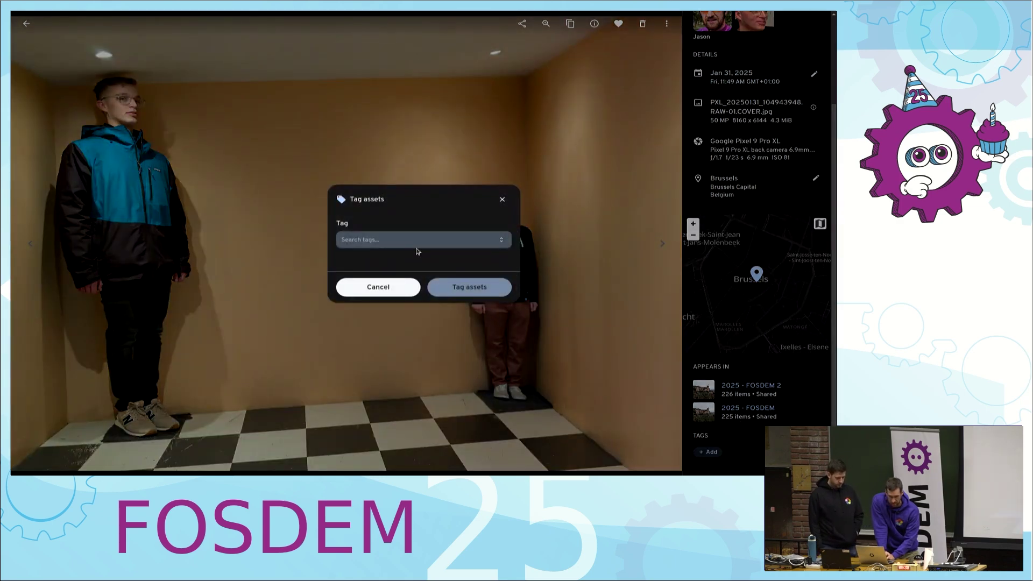
pyautogui.click(431, 240)
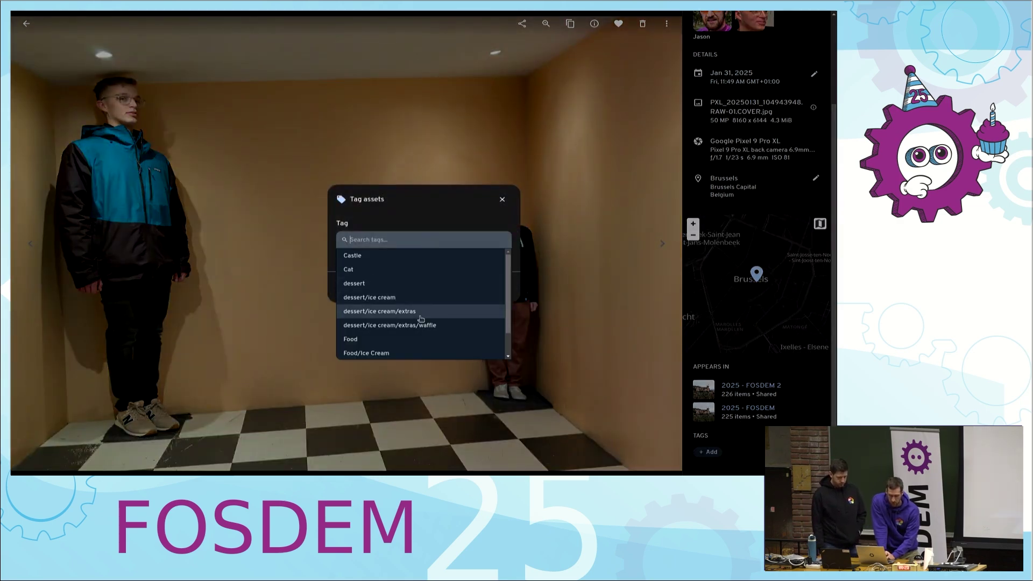
pyautogui.click(502, 199)
pyautogui.click(502, 199)
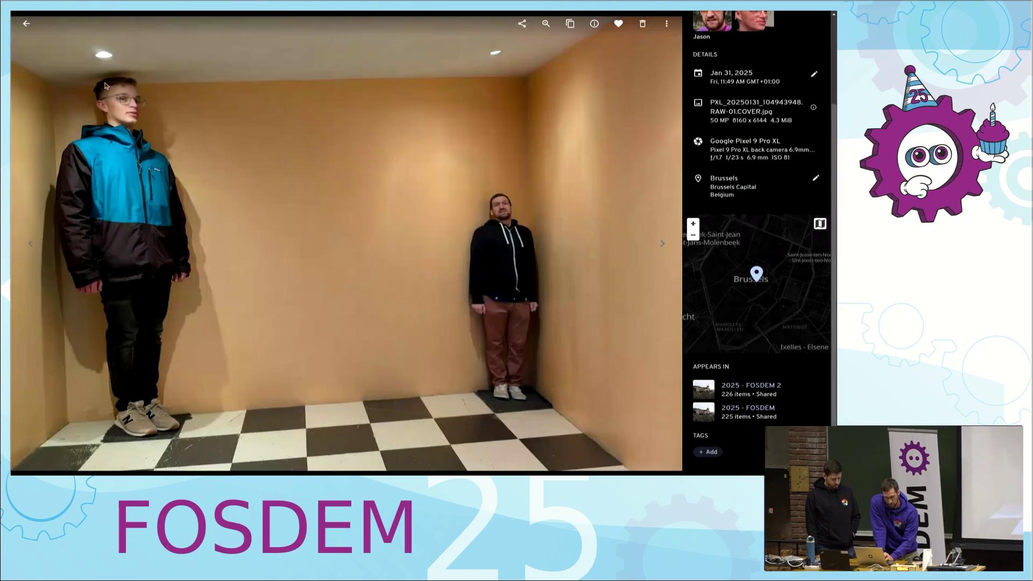
pyautogui.click(29, 31)
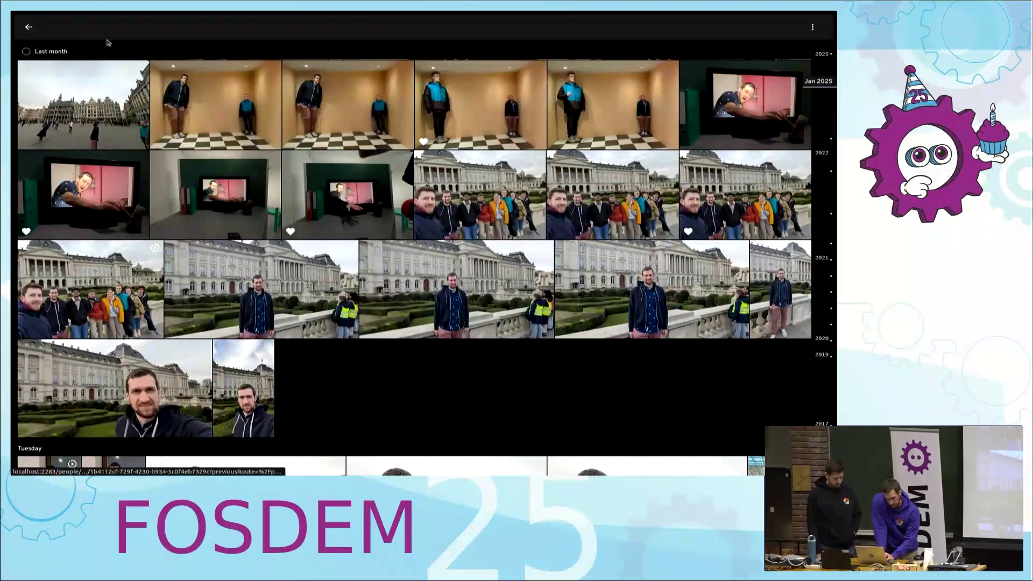
# Step: Return to the People overview, then switch to the mirrored phone app's Search page
pyautogui.click(32, 30)
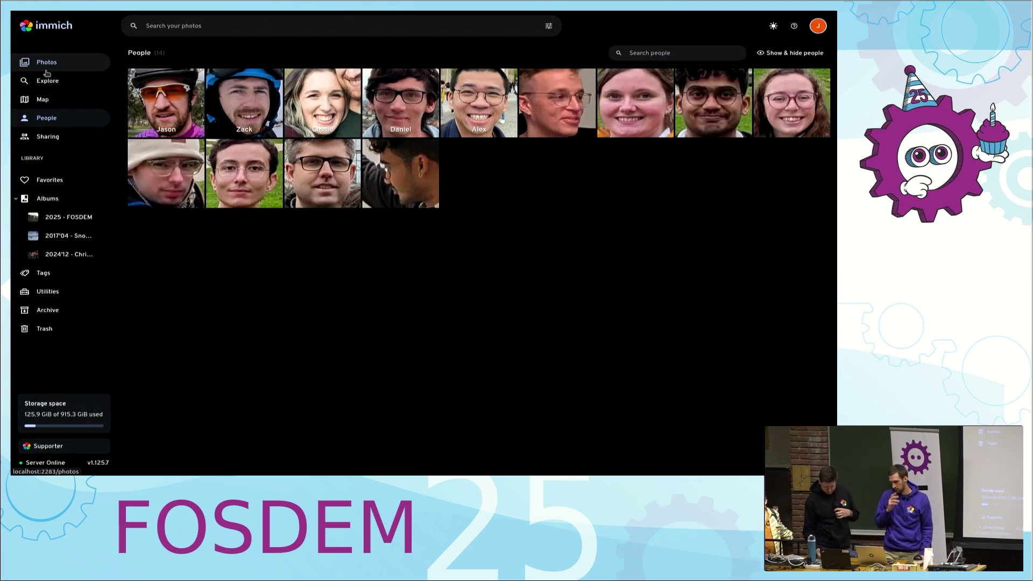
pyautogui.hotkey('alt', 'Tab')
pyautogui.hotkey('alt', 'Tab')
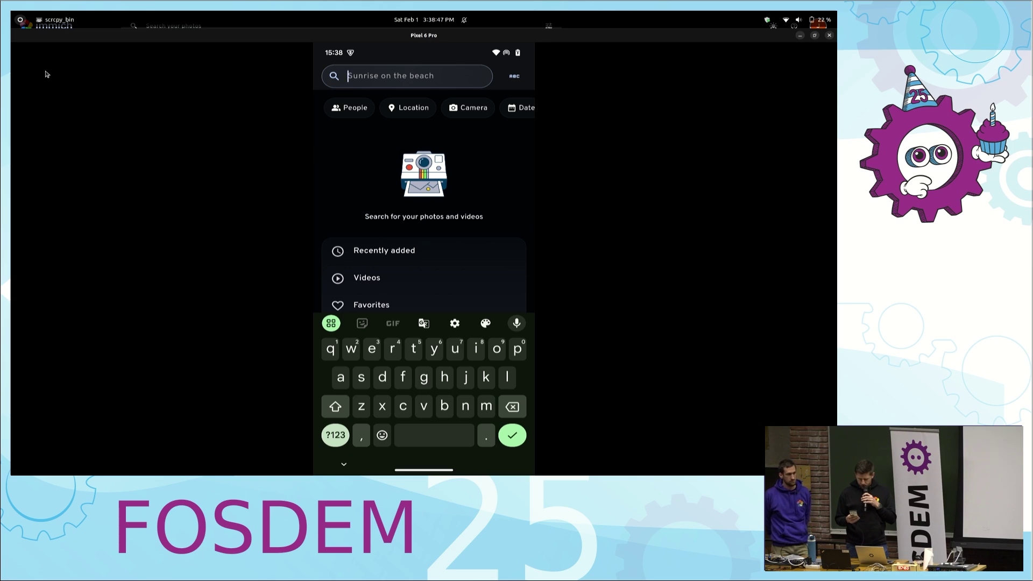
# Step: Smart-search the phone library for 'lecture hall', then for 'cat', and scroll the cat results
pyautogui.write('le')
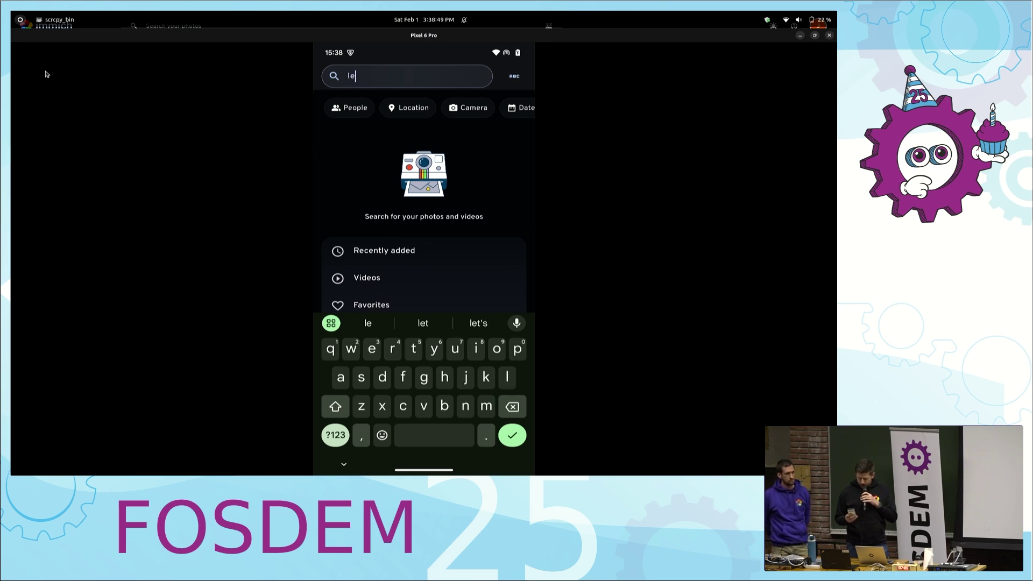
pyautogui.write('cture hall')
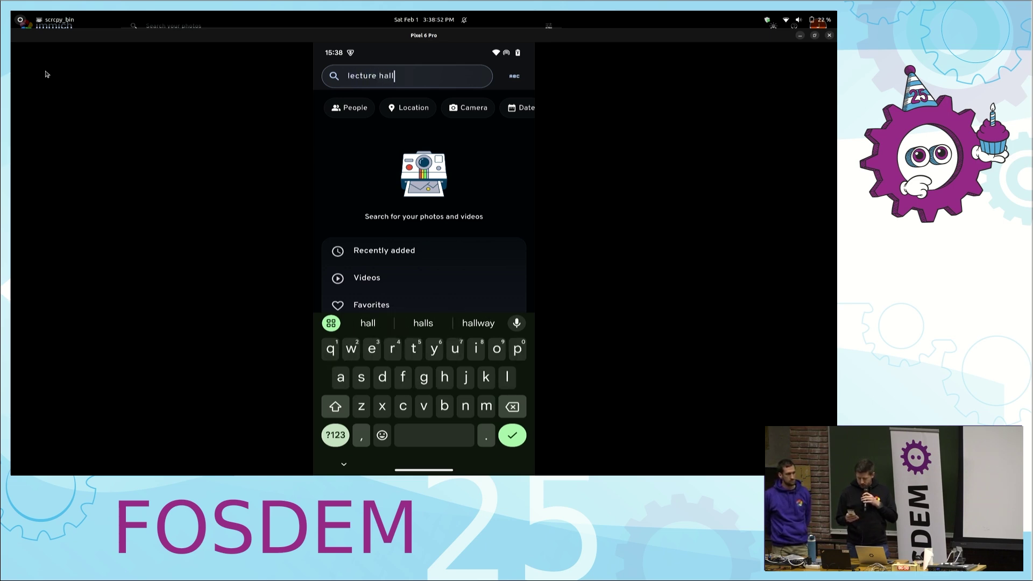
pyautogui.press('Return')
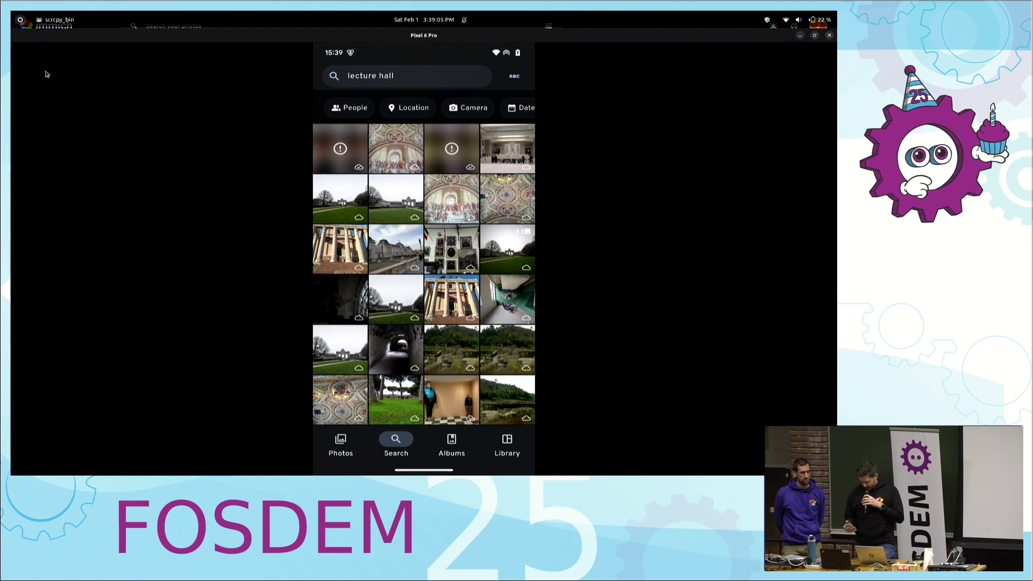
pyautogui.press('BackSpace')
pyautogui.press('BackSpace')
pyautogui.press('BackSpace')
pyautogui.press('BackSpace')
pyautogui.press('BackSpace')
pyautogui.press('BackSpace')
pyautogui.press('BackSpace')
pyautogui.press('BackSpace')
pyautogui.press('BackSpace')
pyautogui.press('BackSpace')
pyautogui.press('BackSpace')
pyautogui.press('BackSpace')
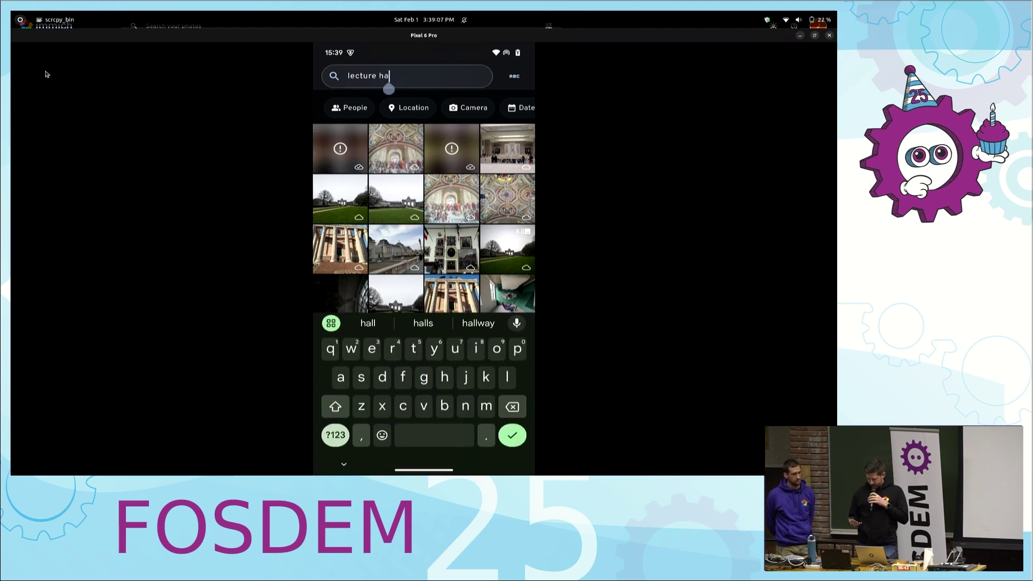
pyautogui.write('cat')
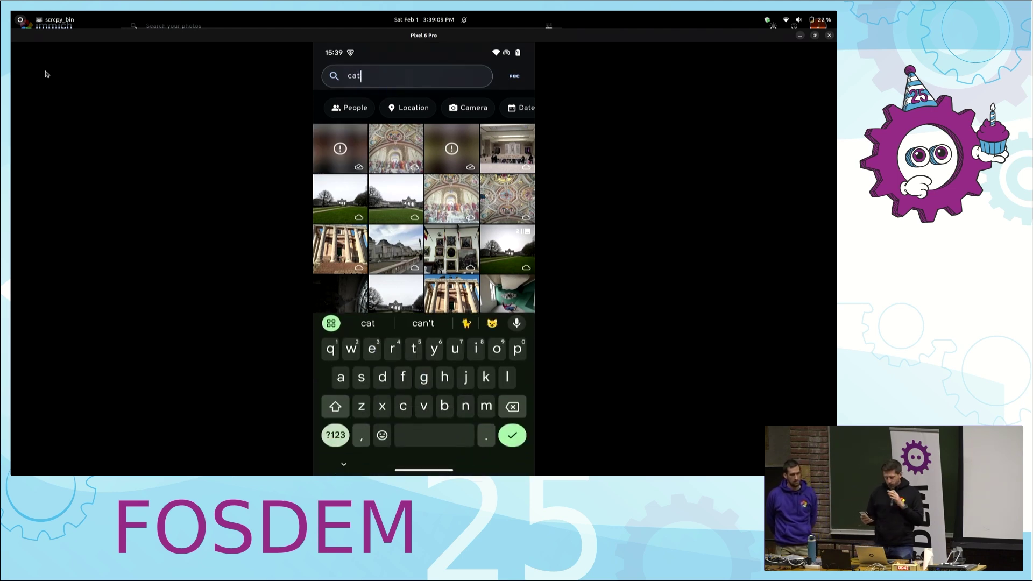
pyautogui.press('Return')
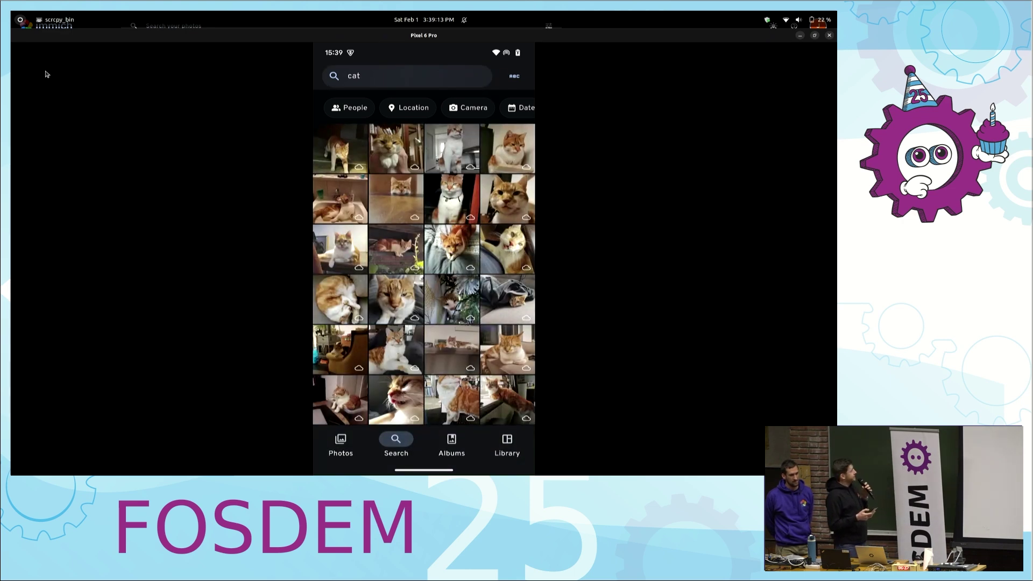
pyautogui.scroll(-5, 424, 275)
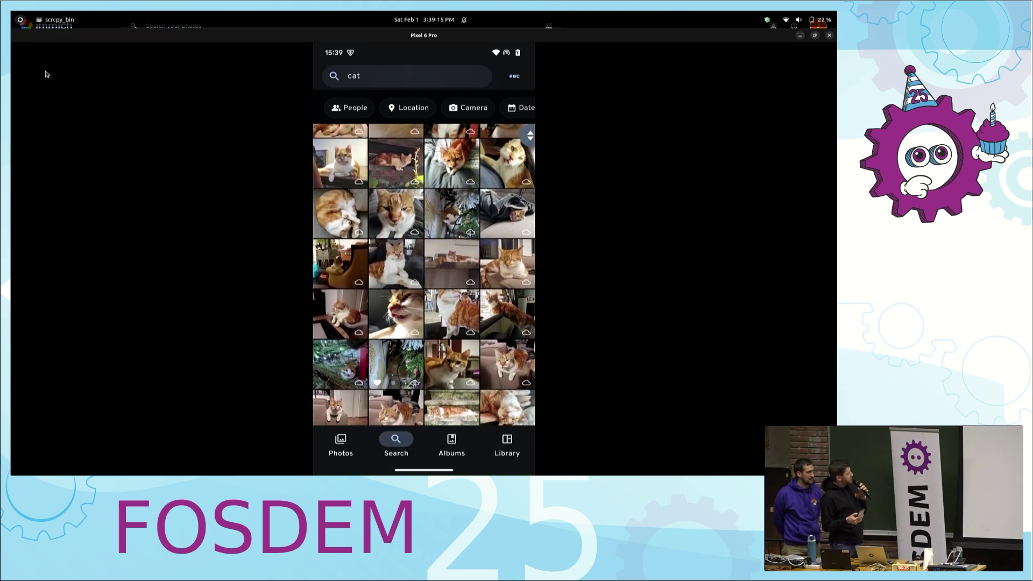
pyautogui.scroll(-5, 424, 275)
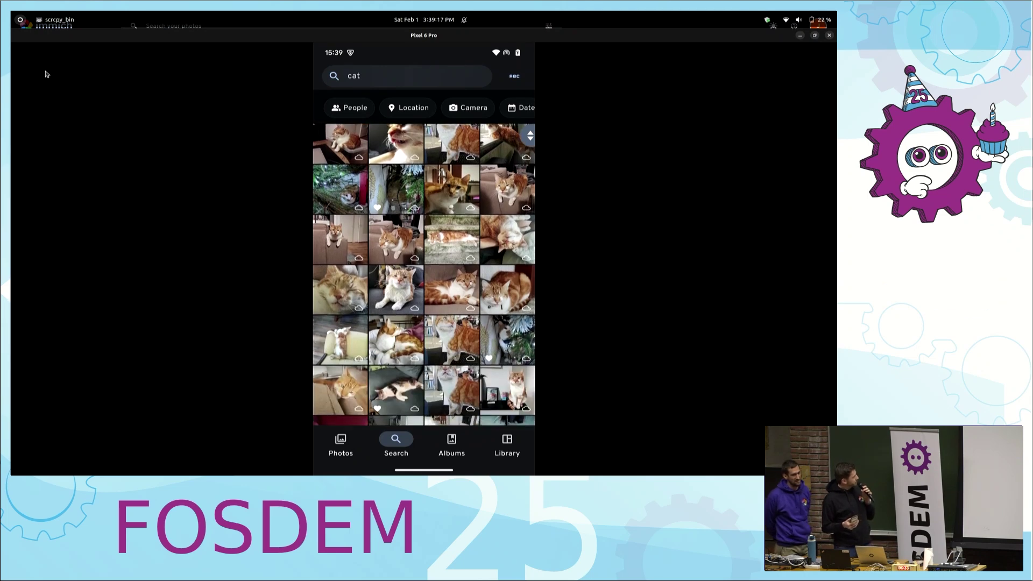
pyautogui.scroll(-3, 424, 275)
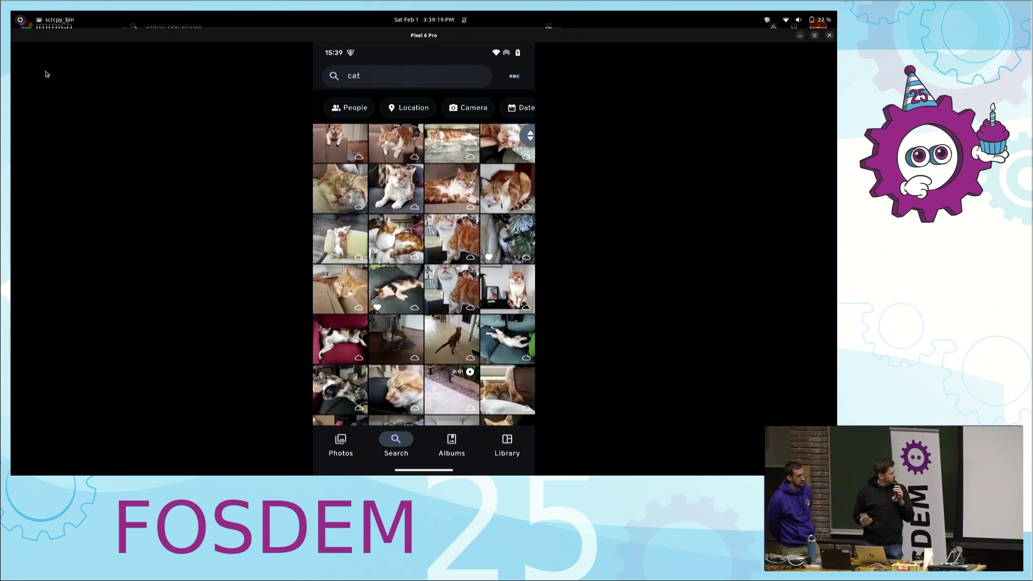